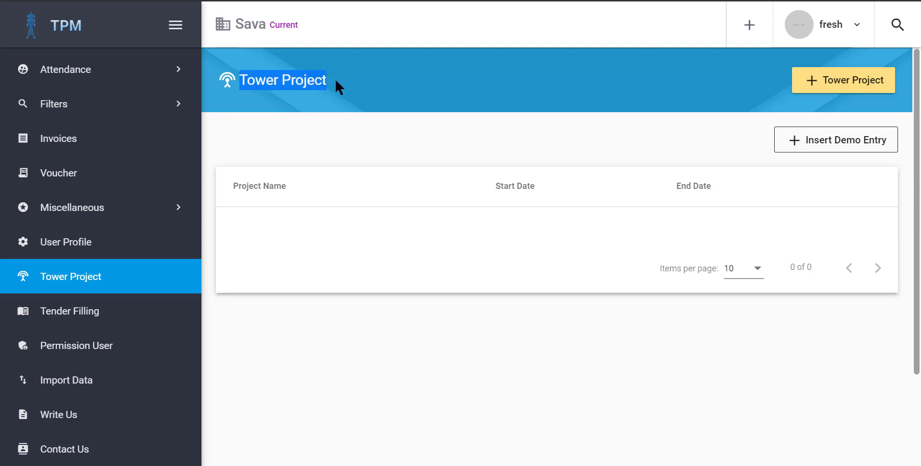
Review the Sales Team, Powered By and Guided By details on the Contact Us page.
left_click(342, 124)
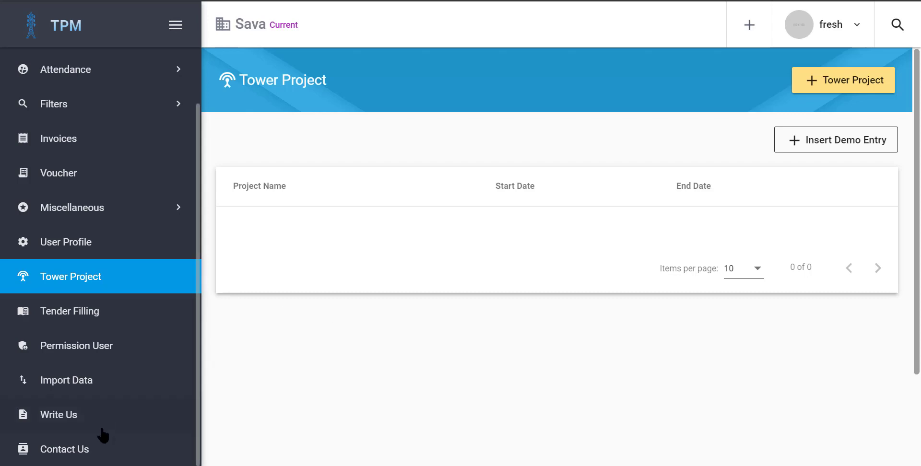
left_click(84, 450)
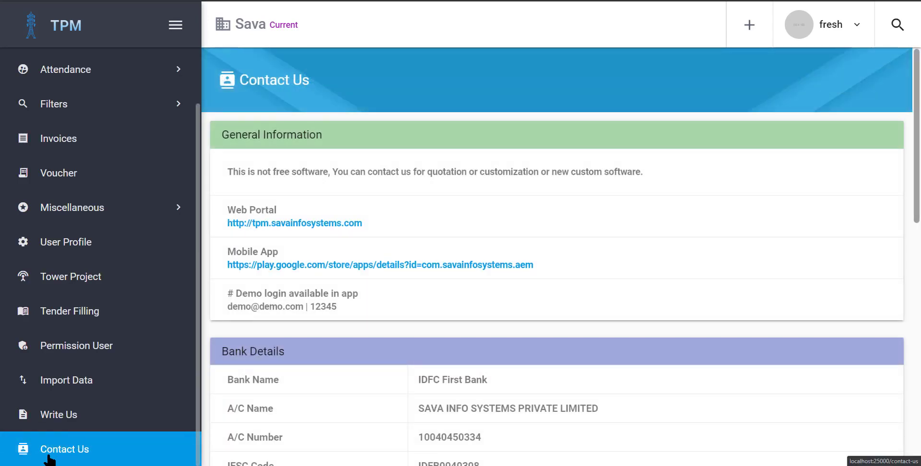
scroll(580, 240, "down", 8)
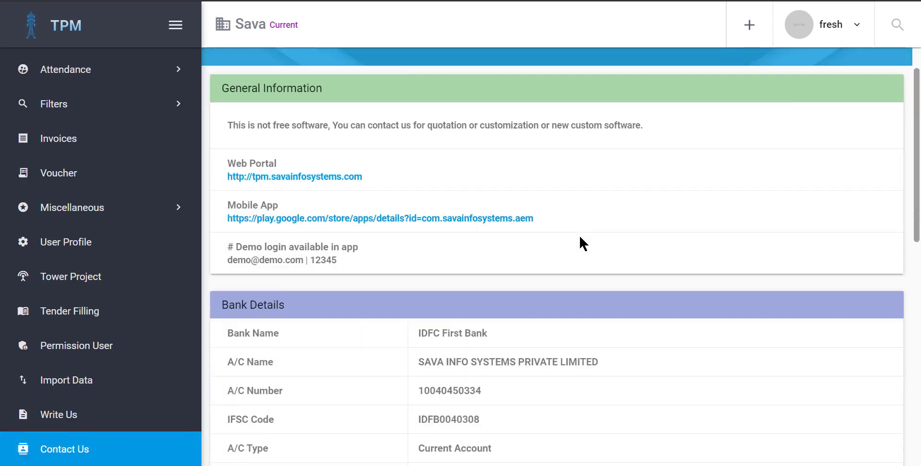
left_click_drag(296, 254, 489, 304)
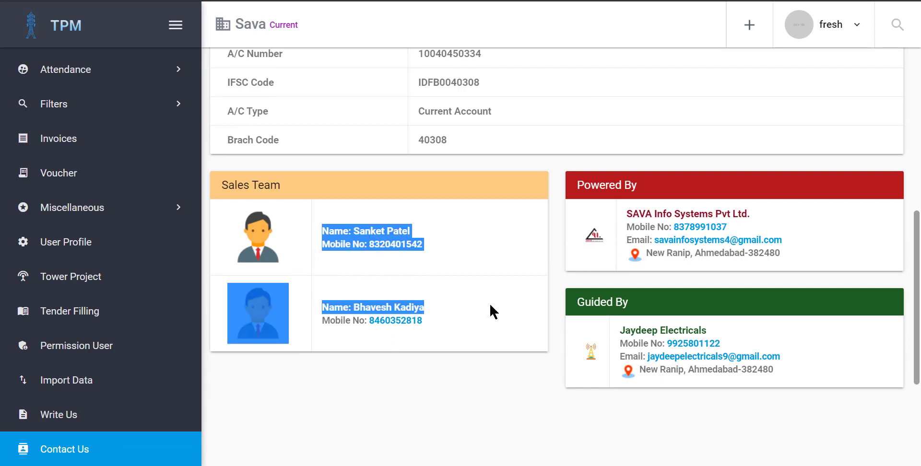
left_click(491, 304)
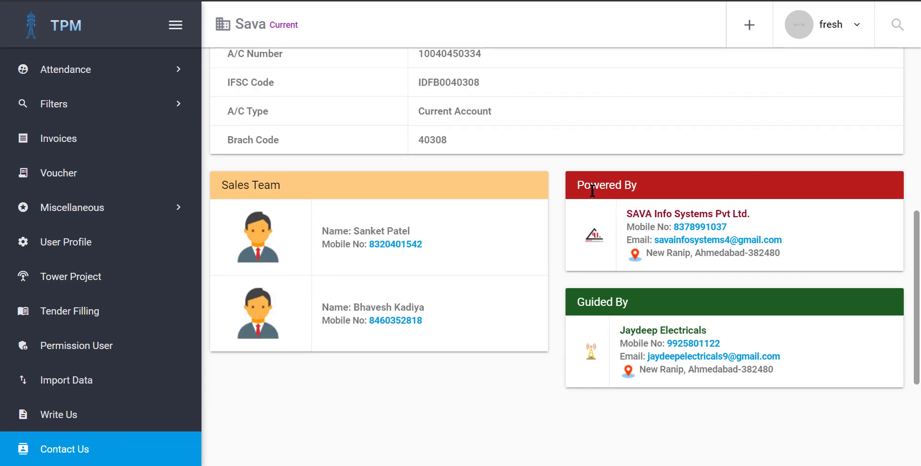
left_click_drag(626, 213, 764, 217)
left_click(782, 212)
left_click_drag(567, 305, 661, 315)
left_click(673, 332)
triple_click(674, 332)
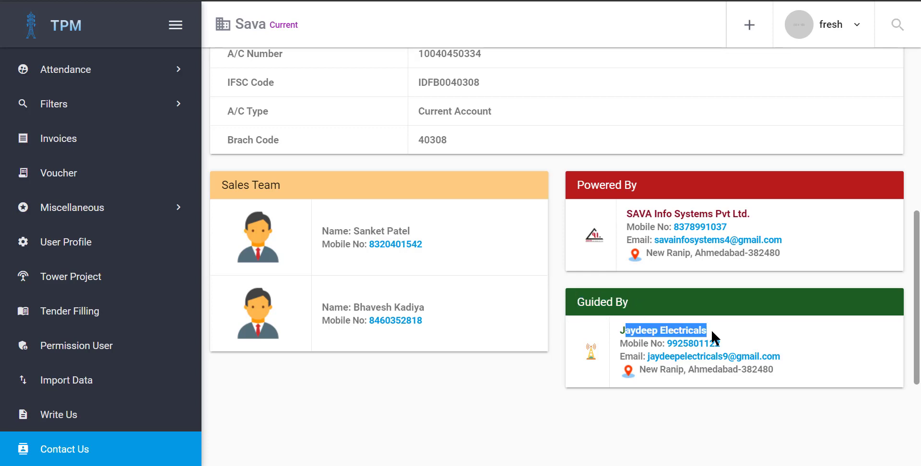
left_click(514, 314)
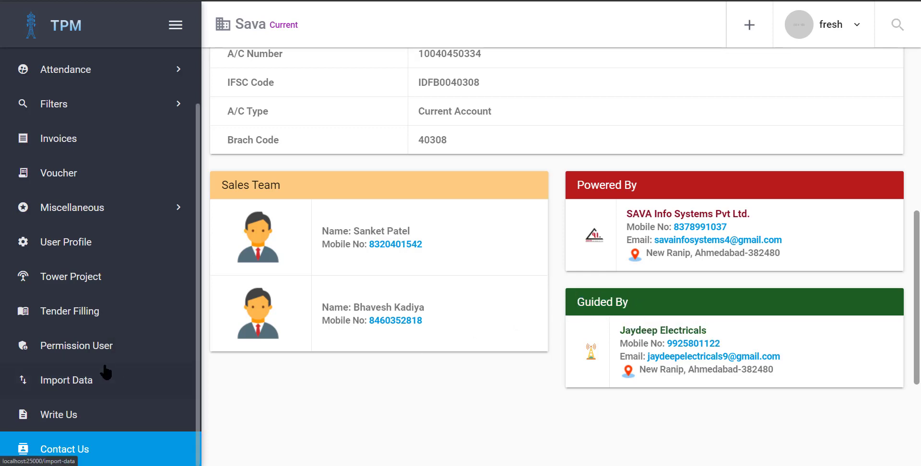
Start a new tower project and bulk insert 10 tower rows.
left_click(93, 287)
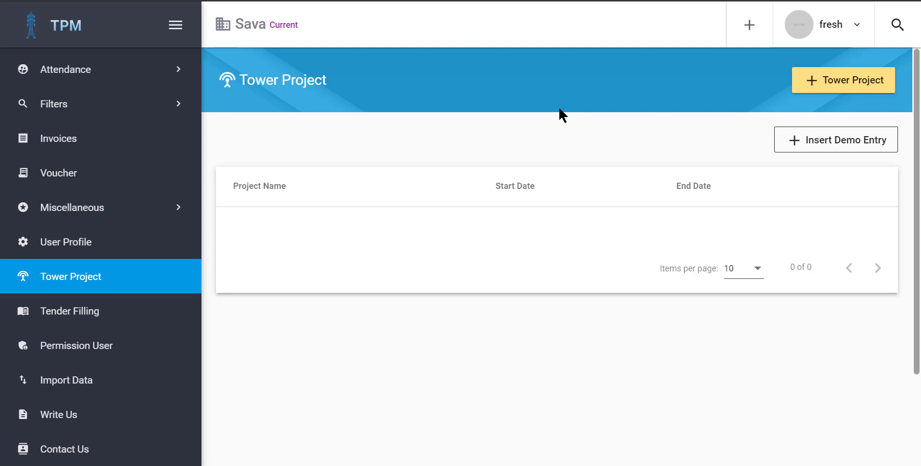
left_click(849, 87)
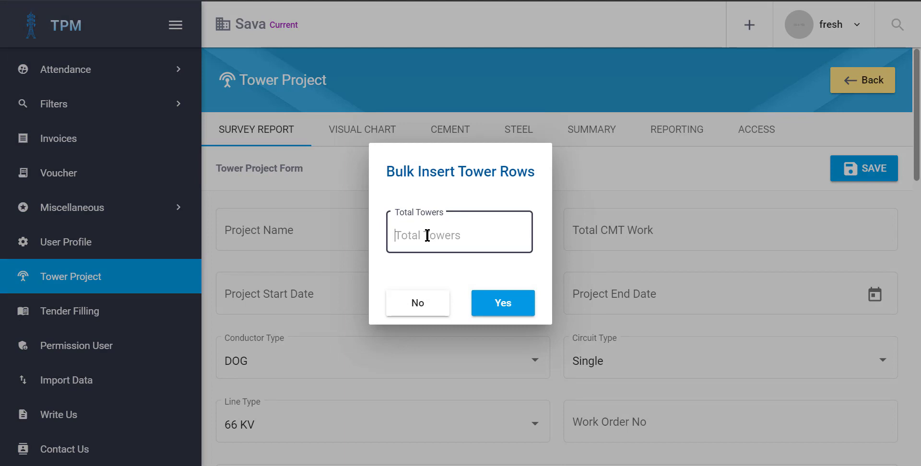
type("10")
left_click(493, 304)
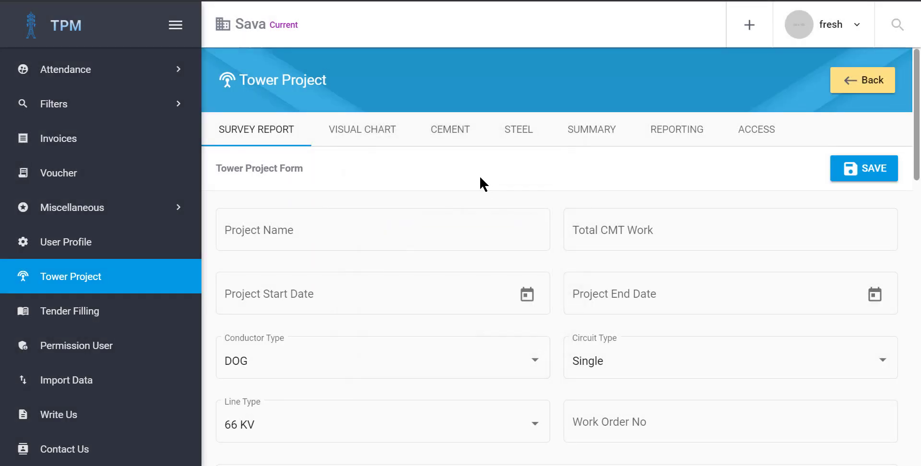
Collapse the navigation sidebar and look through the inserted tower rows in the survey report table.
scroll(371, 192, "down", 3)
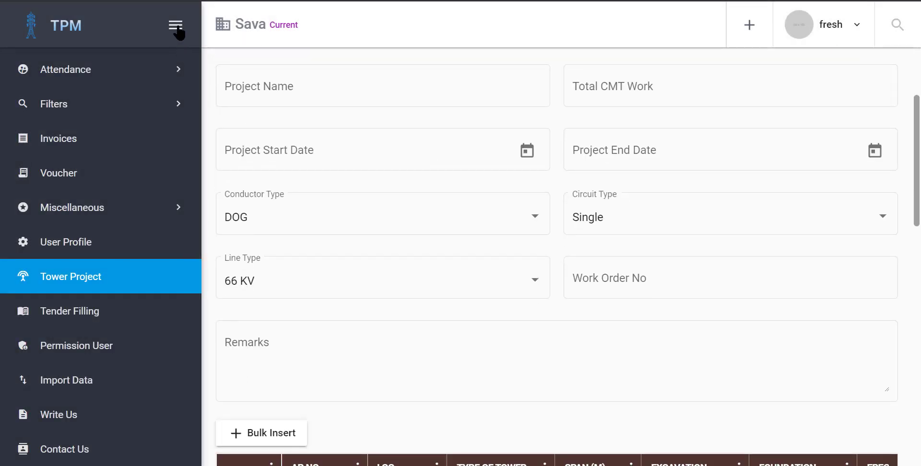
left_click(176, 27)
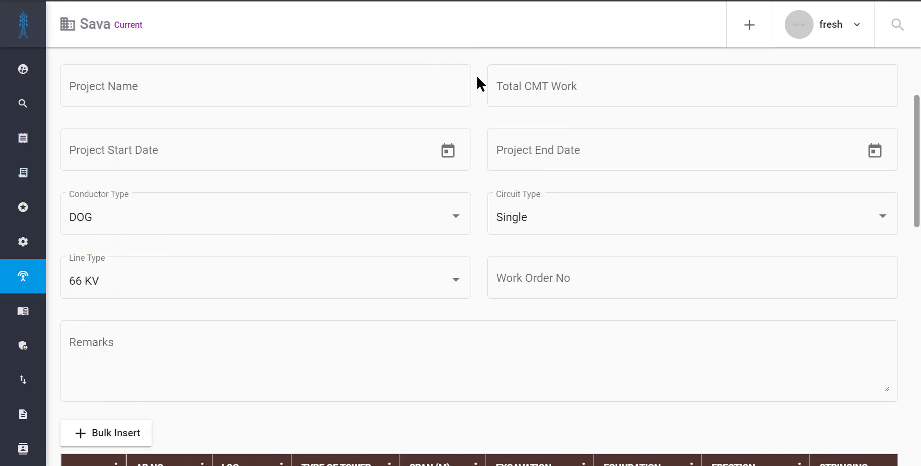
scroll(477, 79, "down", 6)
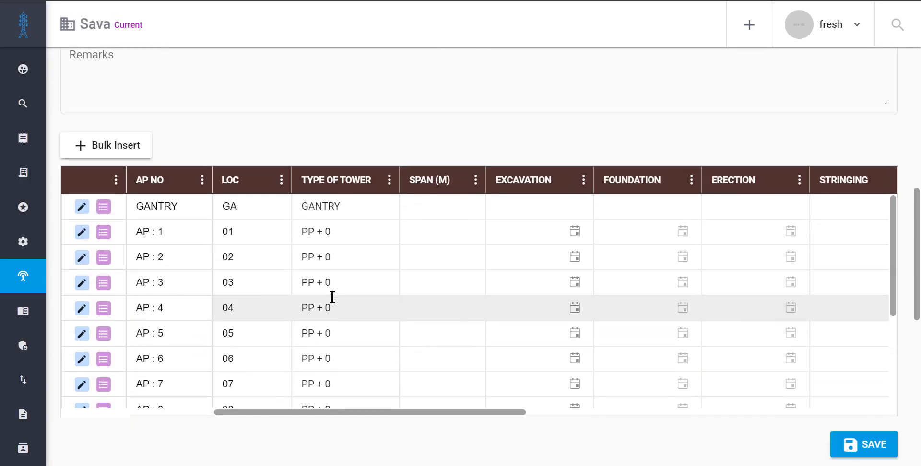
scroll(332, 297, "down", 3)
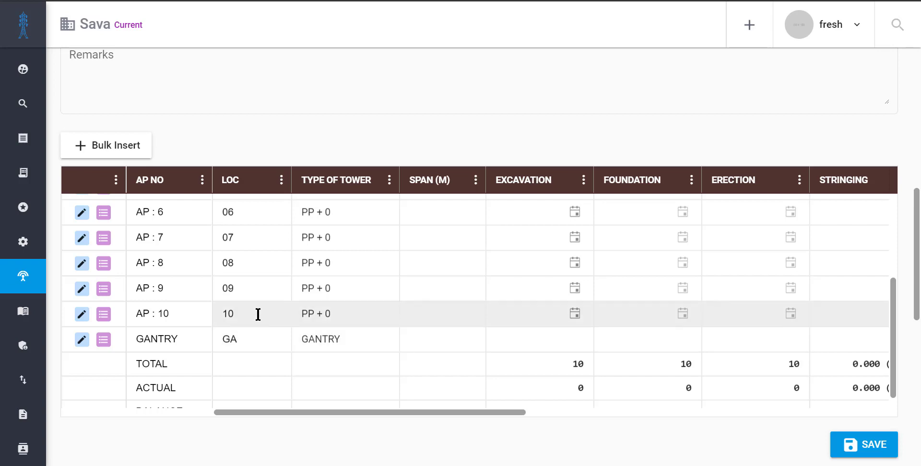
scroll(258, 314, "up", 5)
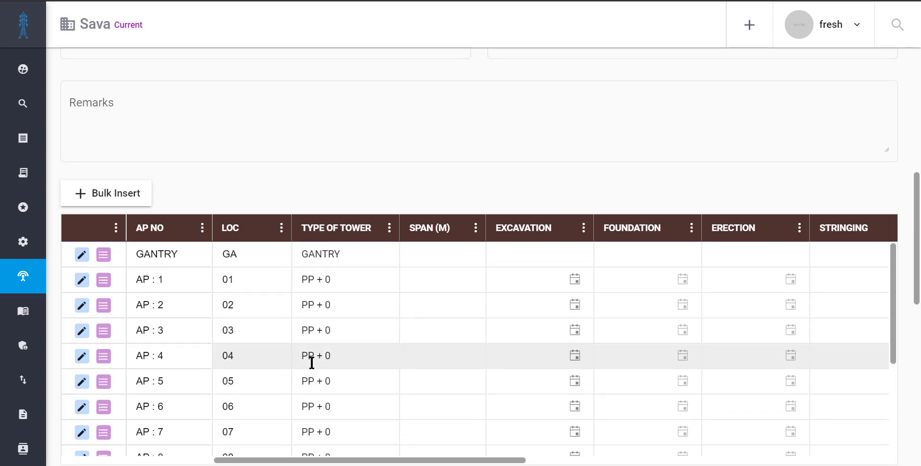
scroll(311, 363, "up", 6)
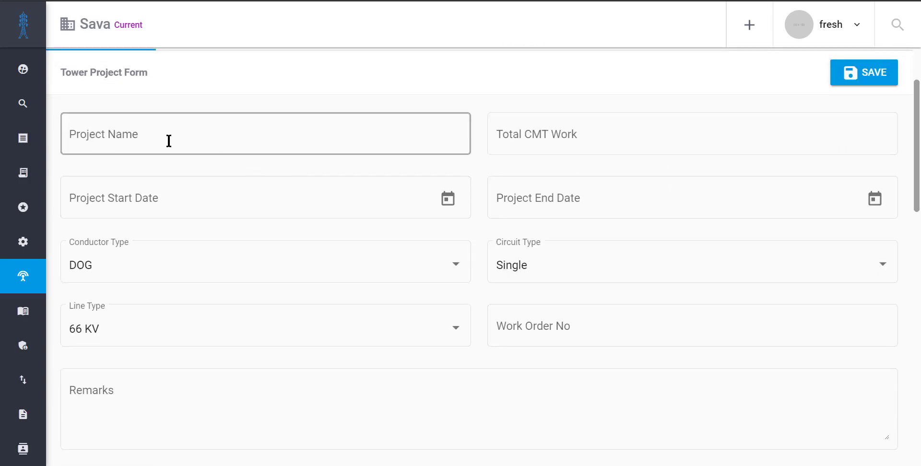
Name the project "Ahmedabad To Vadodara" and set Total CMT Work to 1000.
left_click(161, 137)
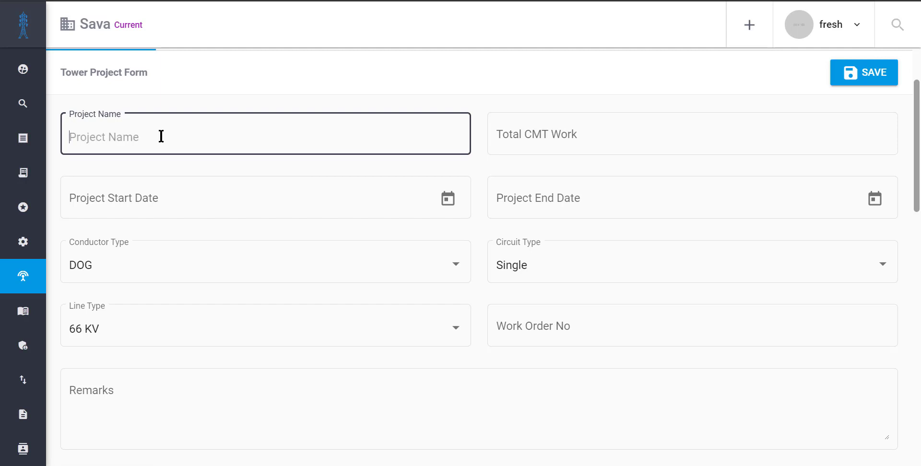
type("Ahmedabad")
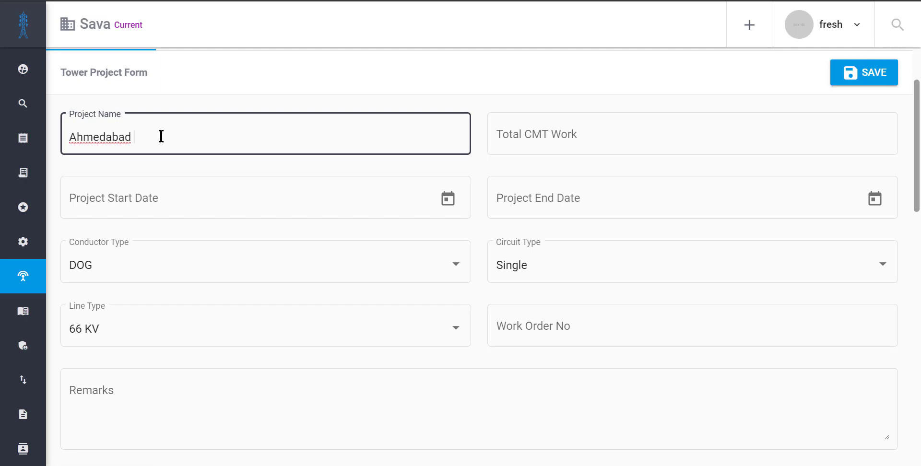
type(" To Vadodaraa")
key("BackSpace")
key("Tab")
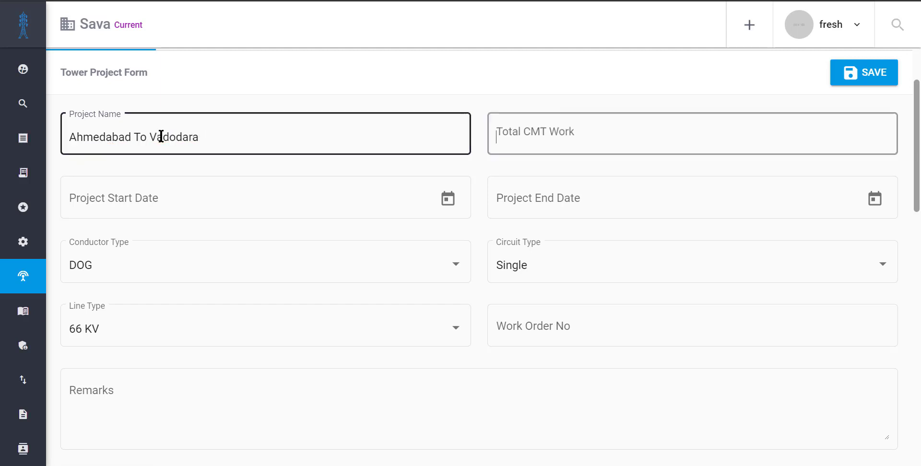
type("1000")
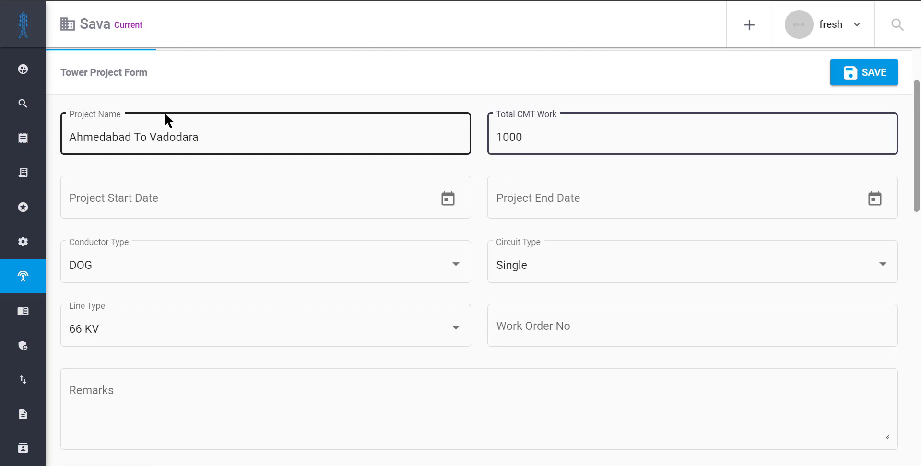
left_click(388, 70)
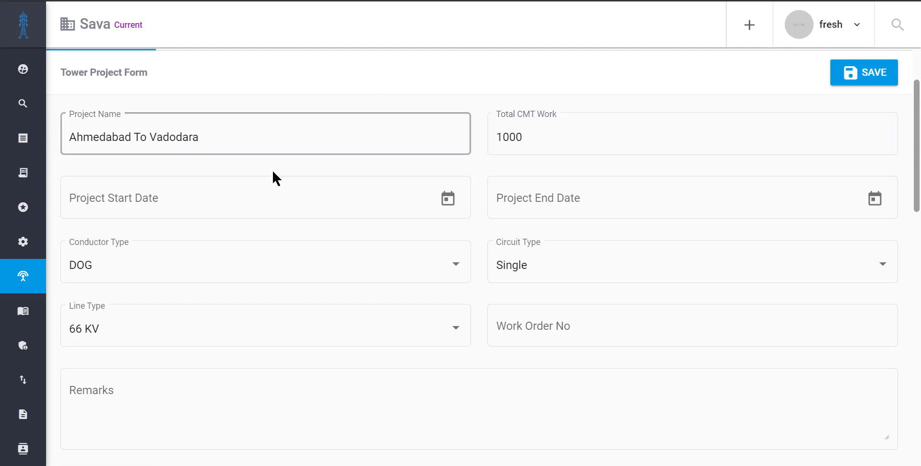
Set the project start date to 01-09-2020 and the end date to 30-09-2020.
left_click(447, 199)
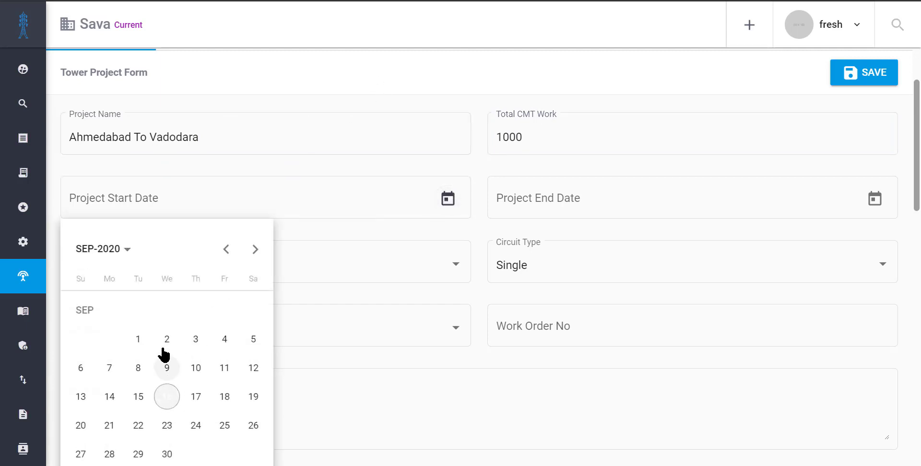
left_click(138, 341)
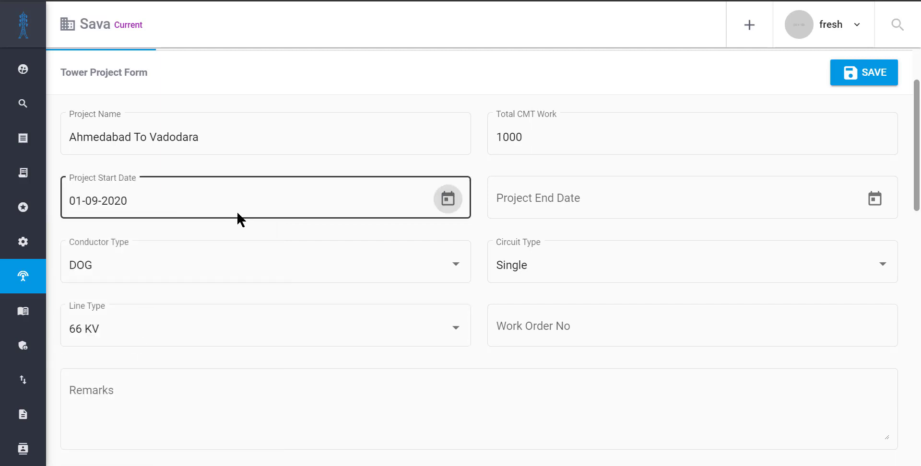
left_click(875, 198)
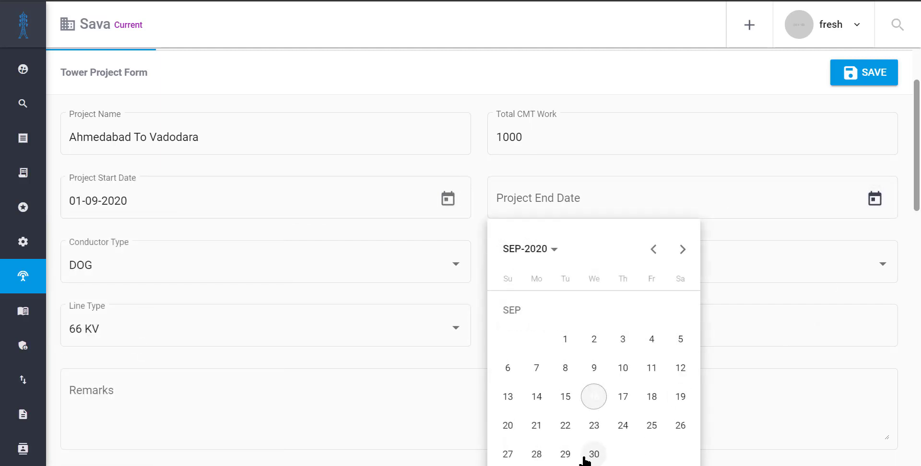
left_click(593, 452)
scroll(432, 197, "down", 1)
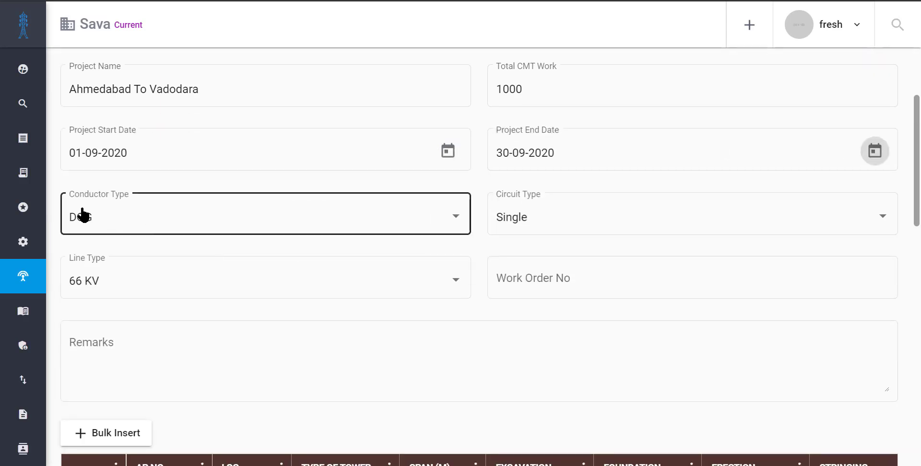
Choose DOG as the conductor type and check the circuit type options, keeping Single.
left_click(126, 220)
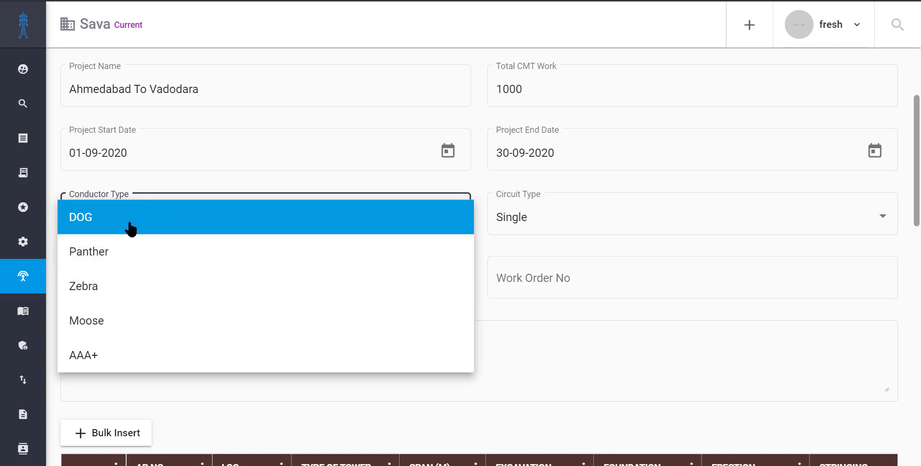
left_click(128, 223)
left_click(137, 225)
left_click(525, 213)
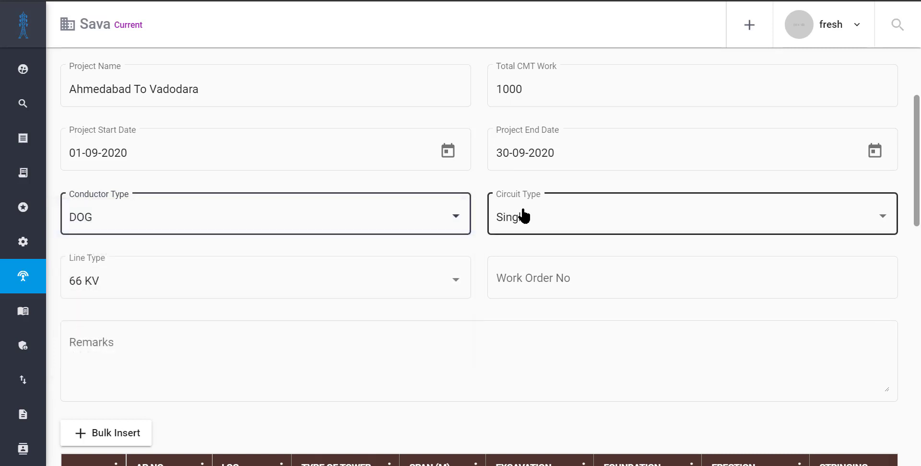
left_click(535, 221)
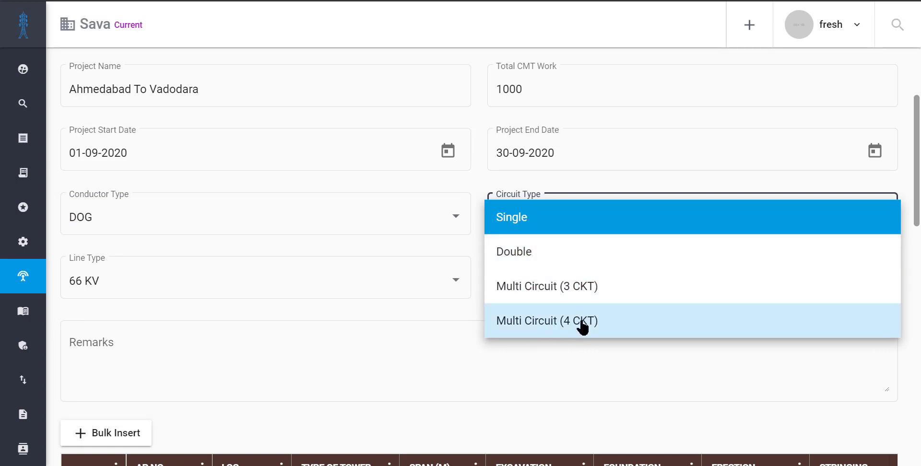
left_click(478, 180)
Choose 66 KV as the line type and fill in the work order number.
scroll(296, 284, "down", 1)
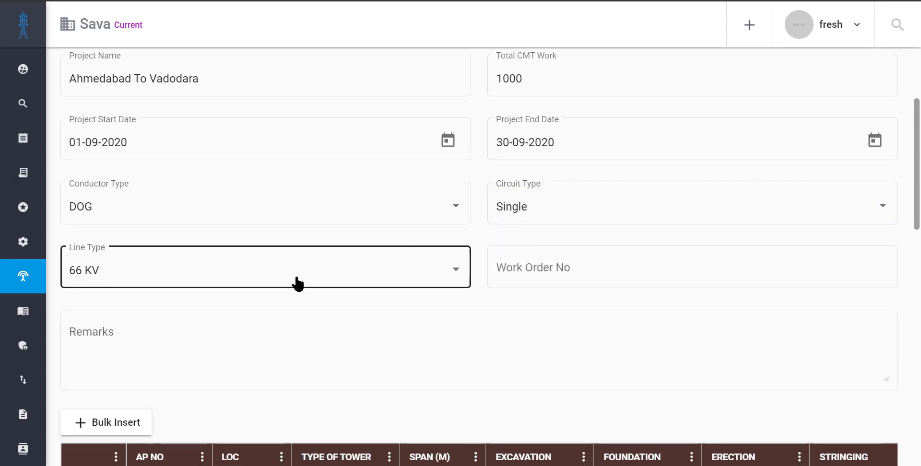
scroll(297, 283, "down", 2)
left_click(223, 197)
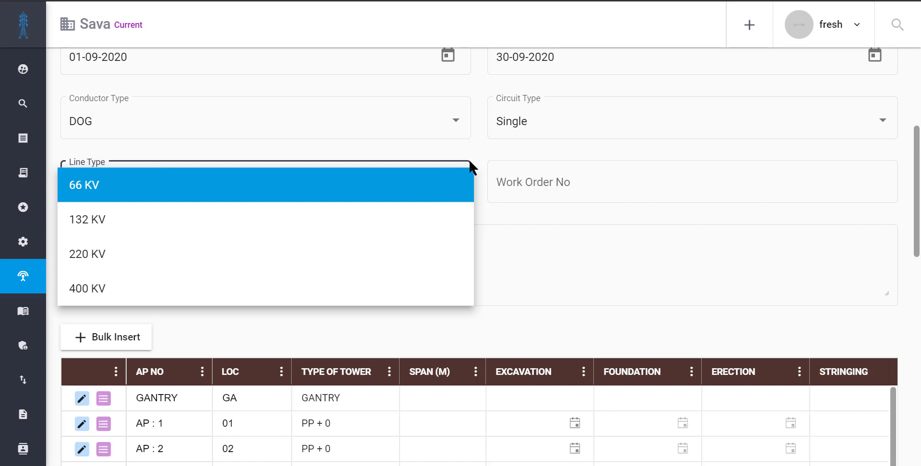
left_click(130, 194)
left_click(503, 183)
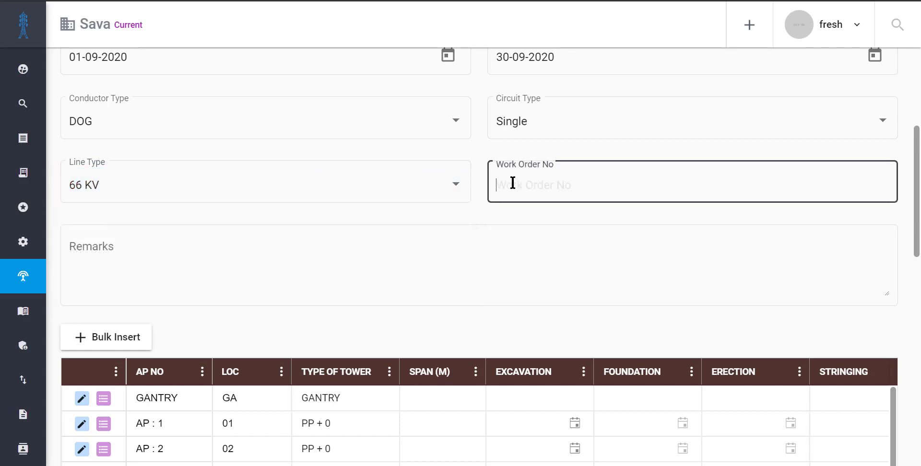
type("X")
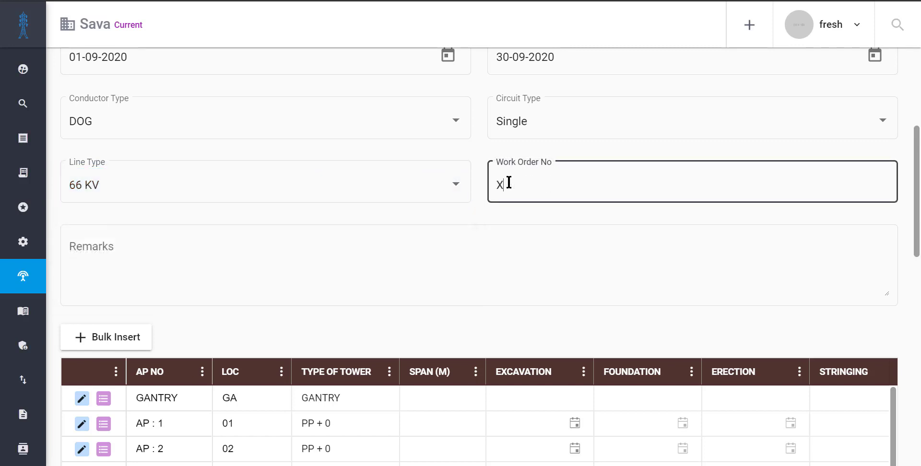
type("YZ")
scroll(475, 239, "down", 3)
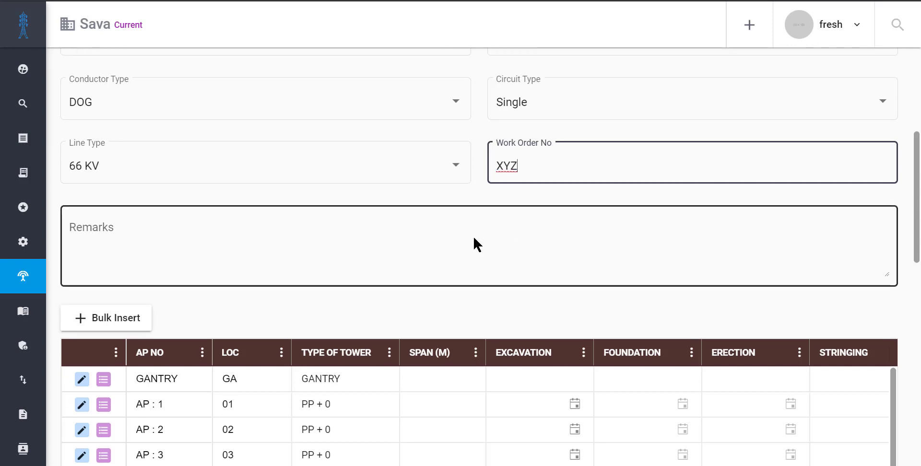
scroll(480, 245, "down", 5)
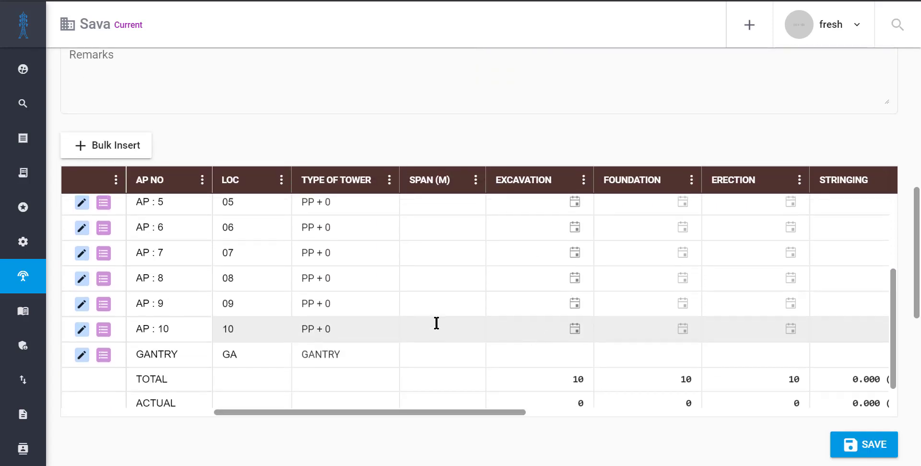
scroll(394, 312, "up", 3)
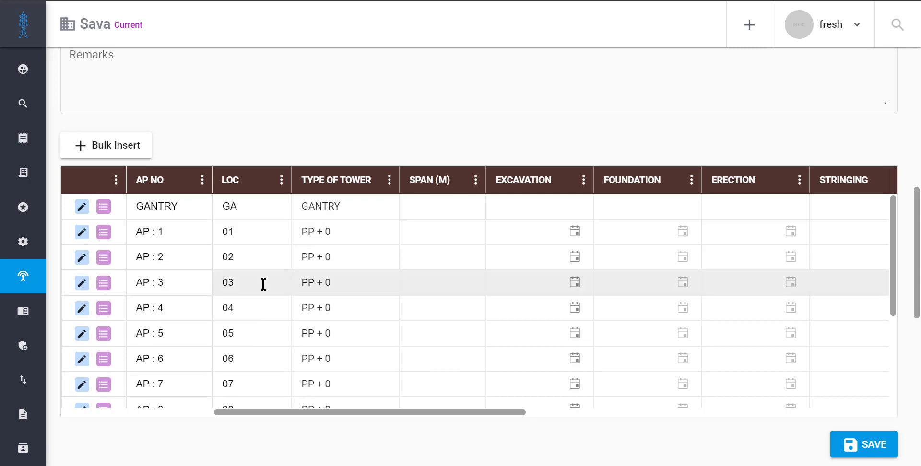
Set the tower type of AP : 1 and AP : 2 to PP + 3.
scroll(190, 354, "down", 3)
scroll(253, 319, "down", 3)
scroll(265, 312, "up", 8)
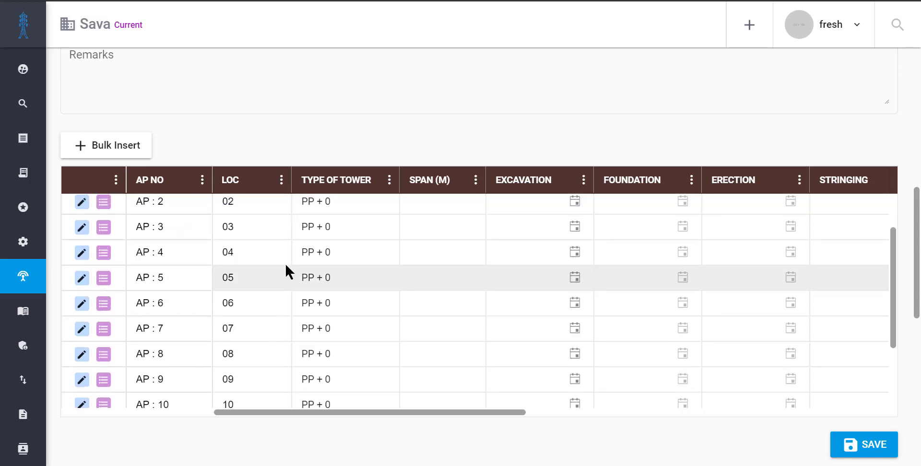
scroll(300, 336, "down", 3)
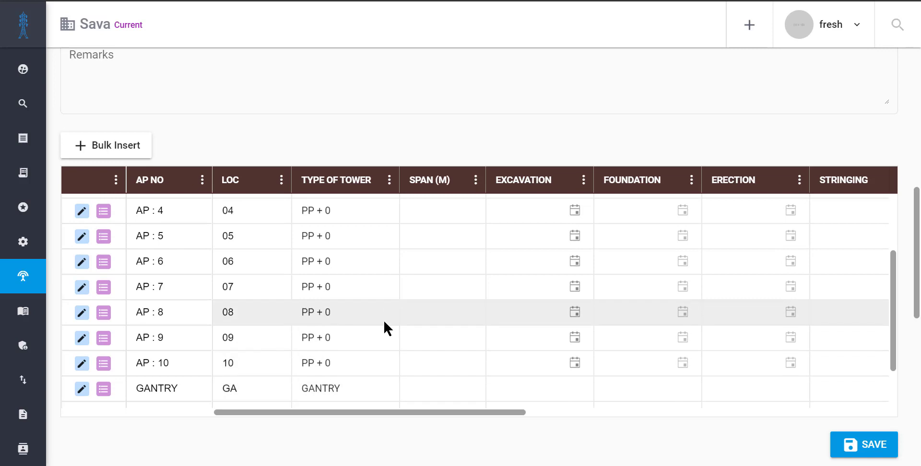
scroll(381, 316, "up", 3)
left_click(350, 232)
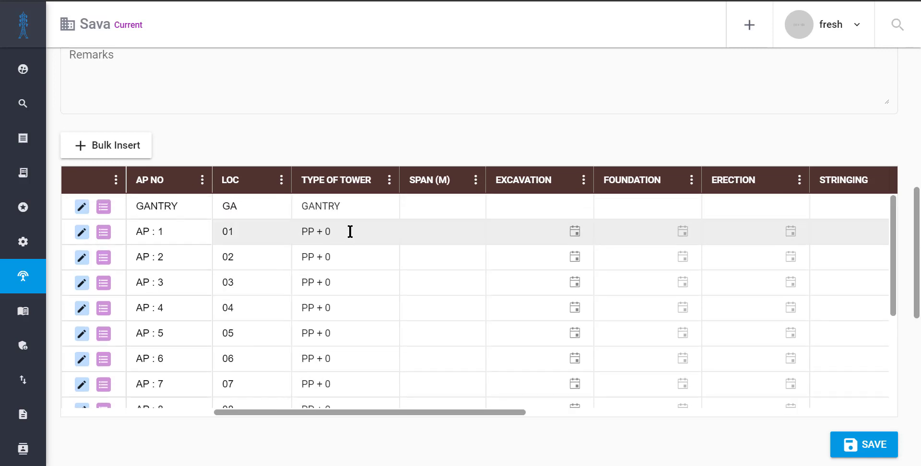
key("BackSpace")
type("3")
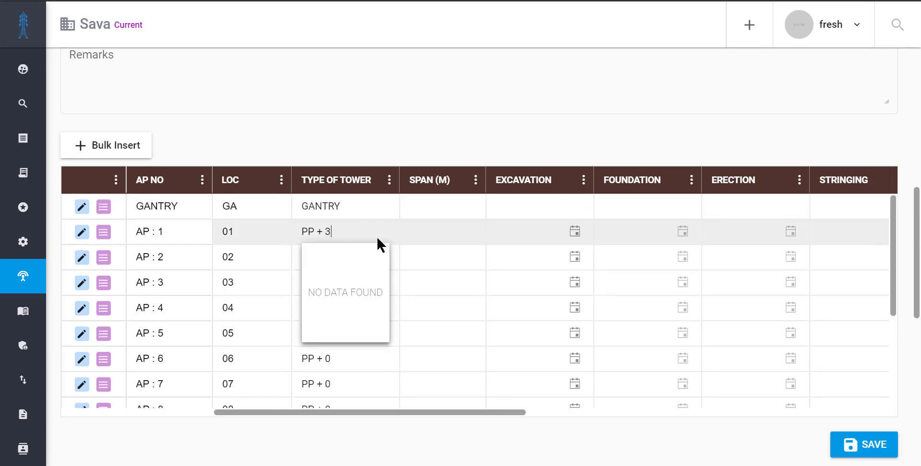
left_click(356, 258)
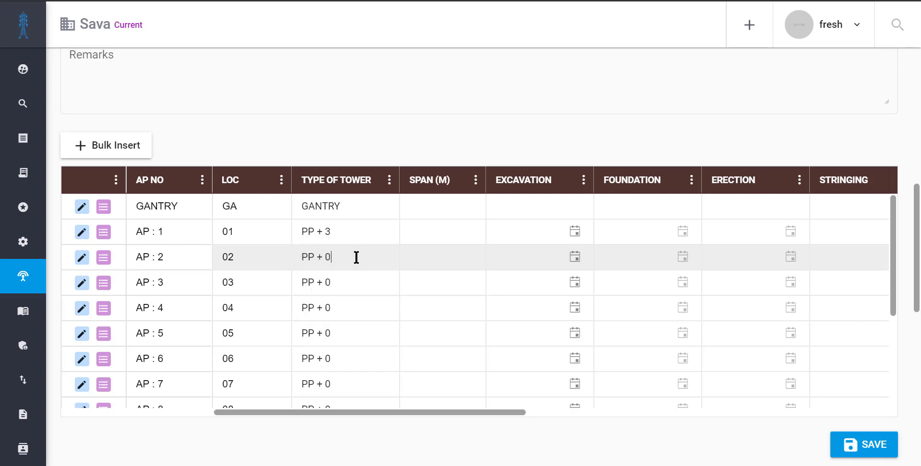
key("BackSpace")
type("3")
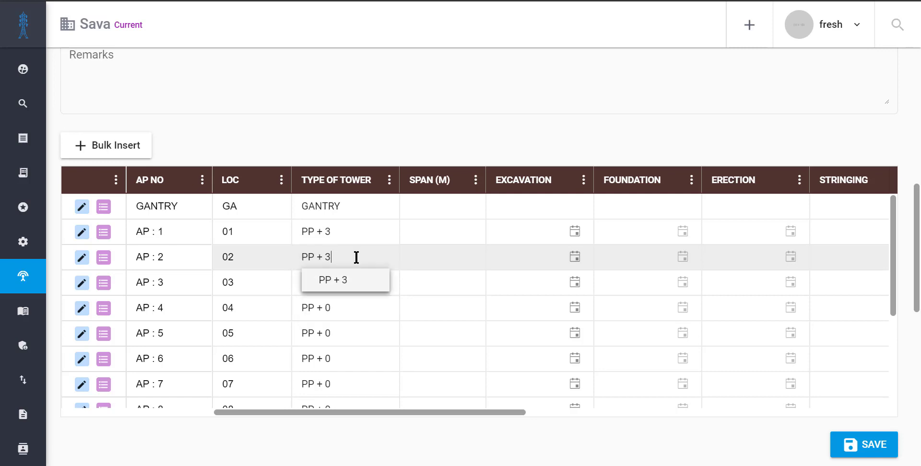
left_click(348, 287)
Set the tower type of AP : 3 to PP + 6 and that of AP : 4 to PQ + 6.
left_click(345, 282)
key("BackSpace")
type("6")
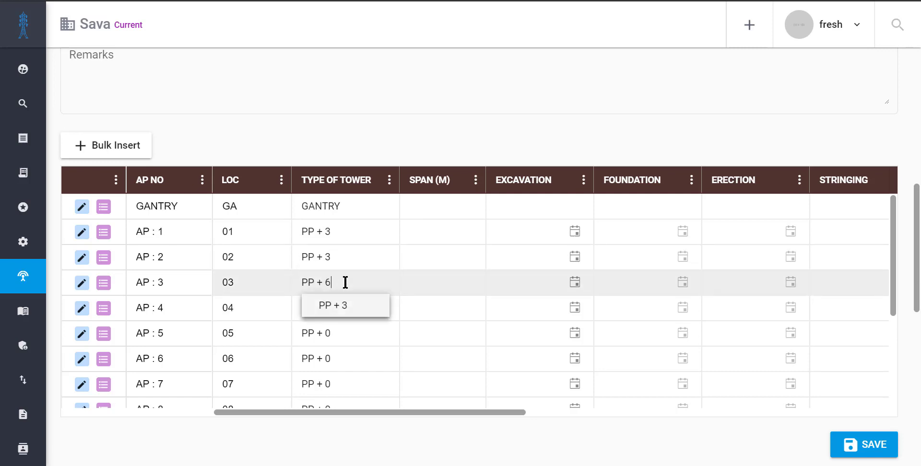
left_click(355, 323)
left_click(308, 313)
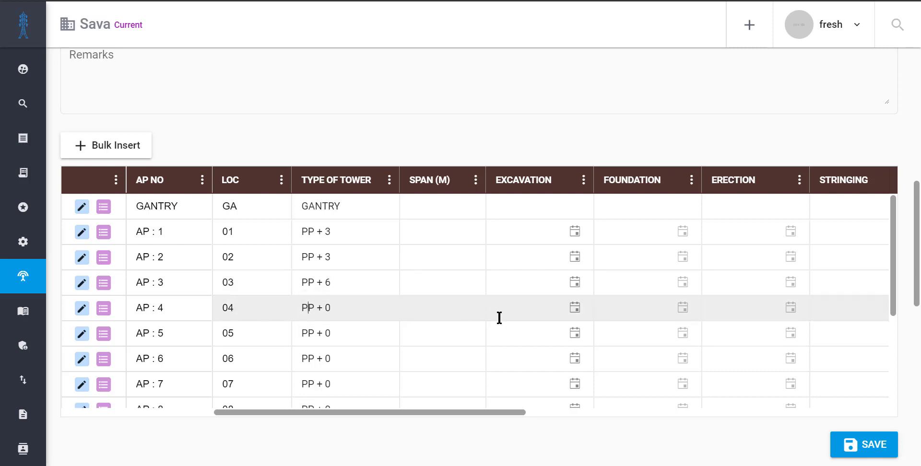
key("BackSpace")
type("Q")
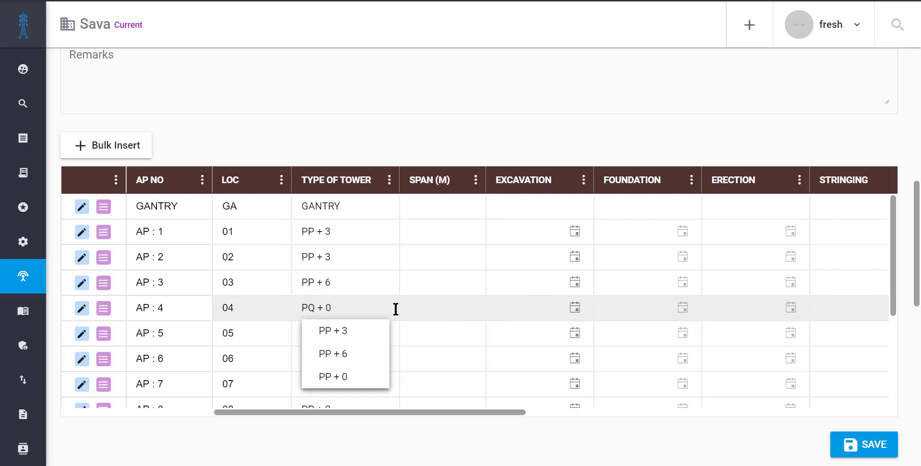
left_click(338, 307)
type("6")
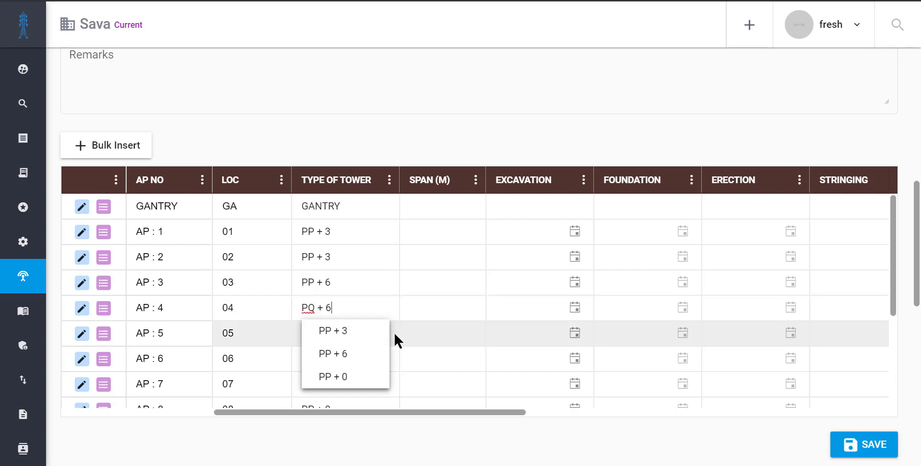
Set the tower type of AP : 5 to PP + 6 + 90.
left_click(336, 334)
key("BackSpace")
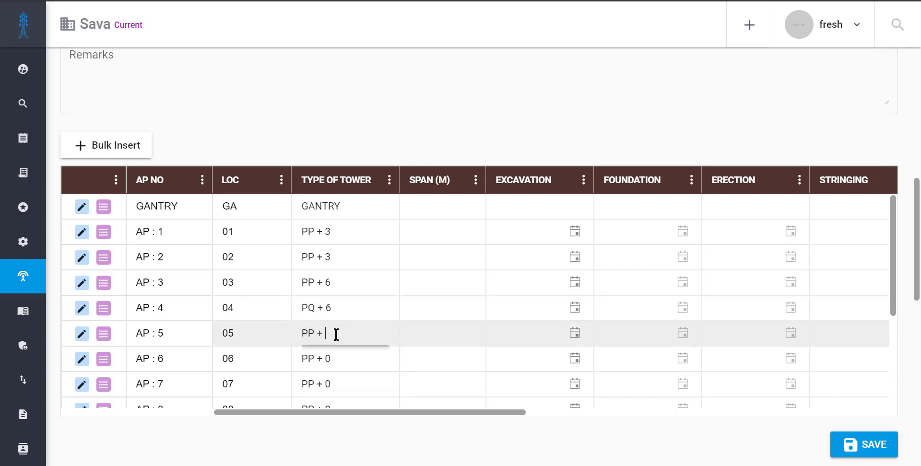
type("6")
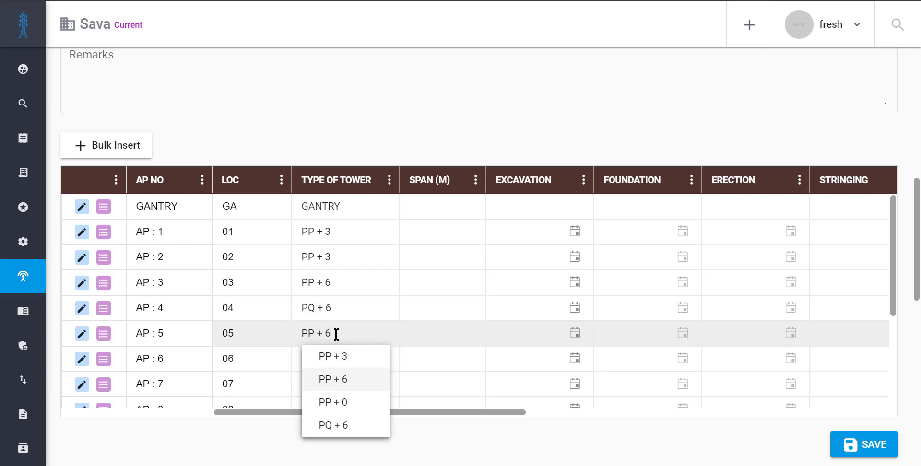
type(" + 90")
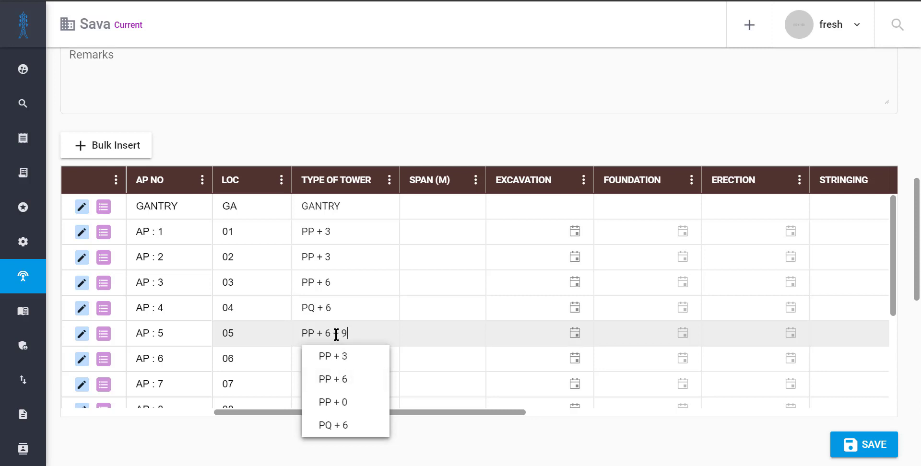
left_click(450, 434)
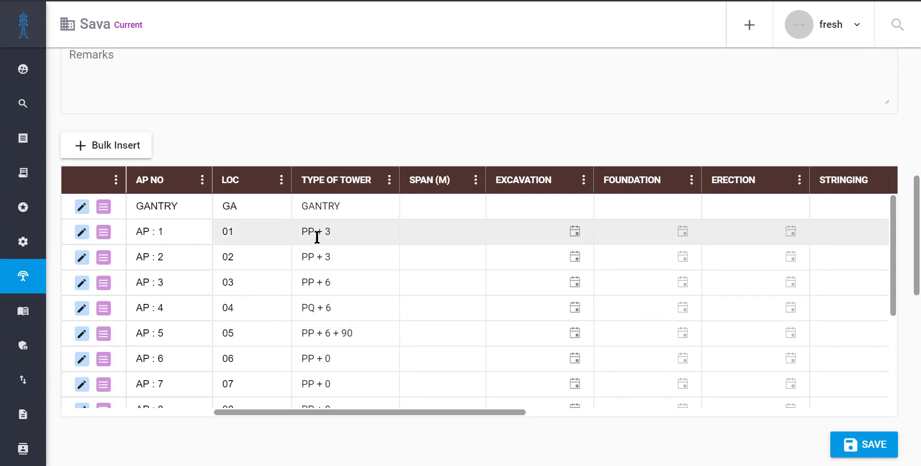
Choose PP + 3 as the tower type for AP : 6 and AP : 7.
scroll(358, 259, "down", 1)
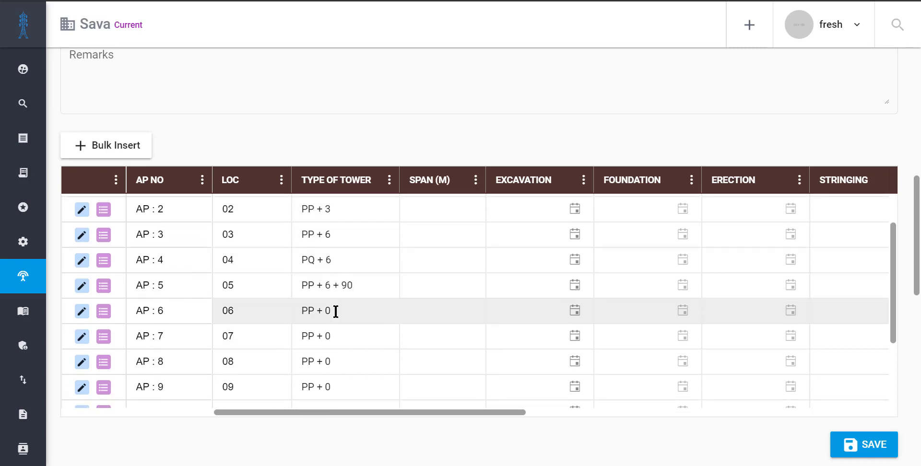
left_click(338, 311)
key("Down")
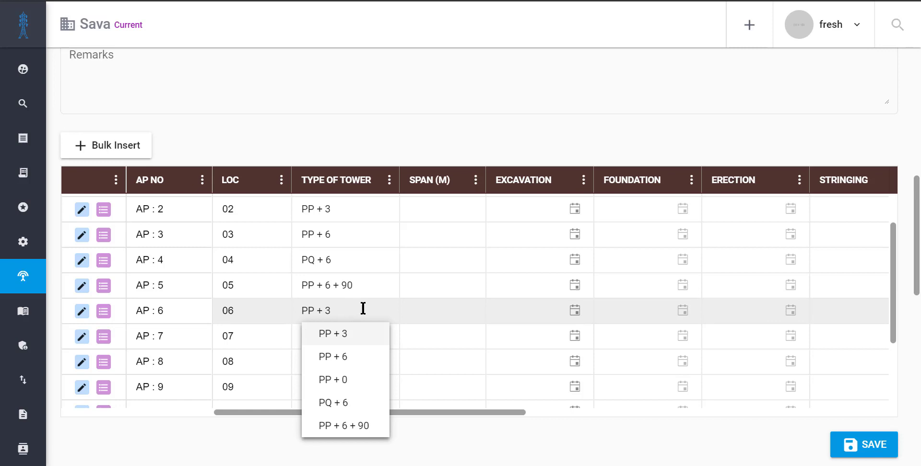
left_click(385, 345)
left_click(336, 340)
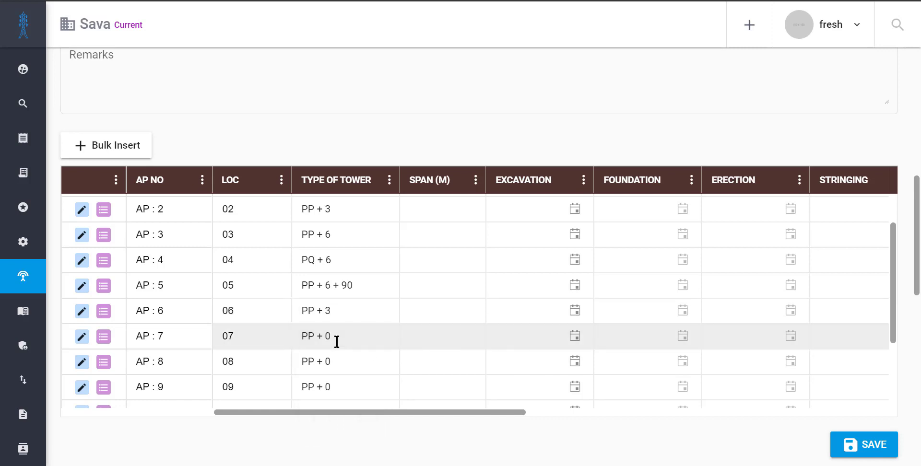
key("Down")
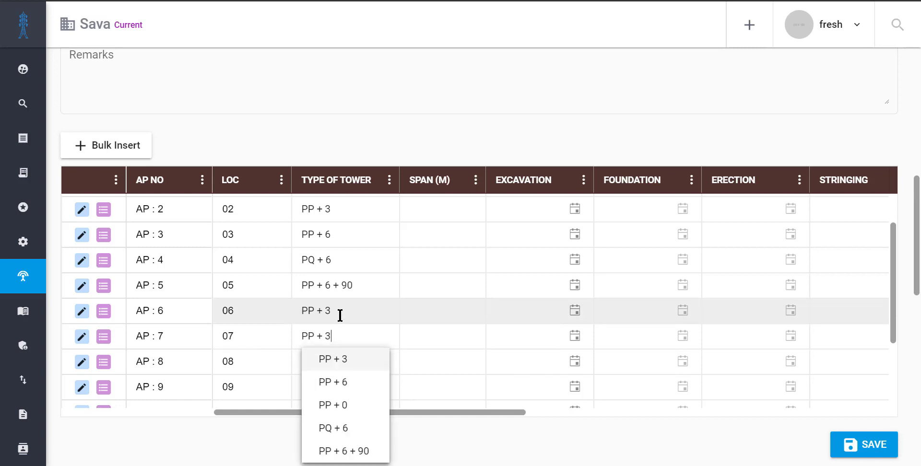
left_click(344, 349)
Set the tower types of AP : 8 to PP + 6 + 90, AP : 9 to PR + 3 and AP : 10 to PS + 6.
scroll(342, 364, "down", 1)
left_click(335, 311)
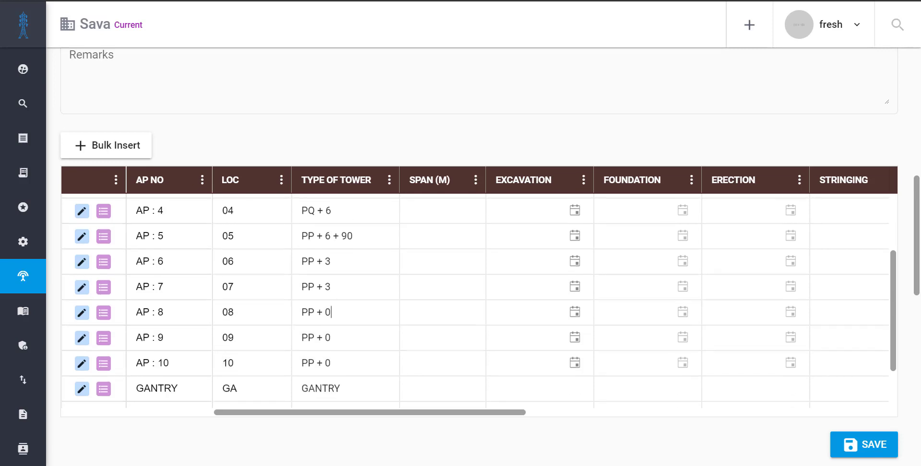
scroll(336, 314, "down", 2)
scroll(374, 327, "up", 2)
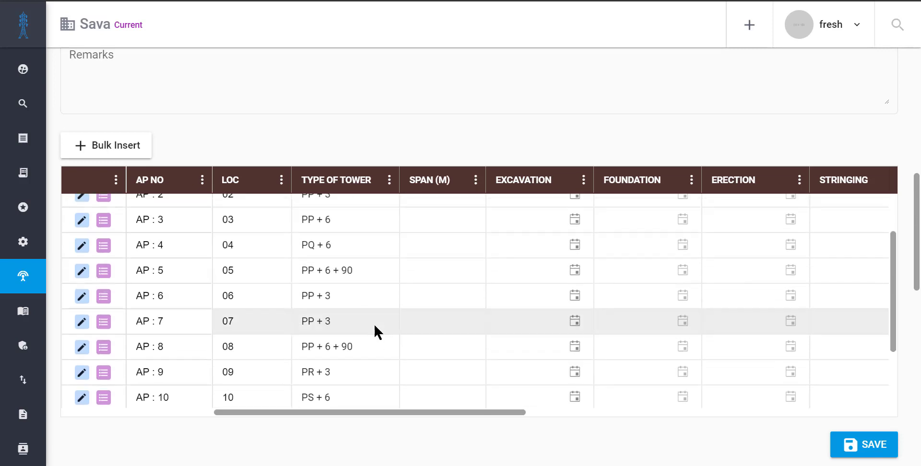
scroll(375, 302, "down", 2)
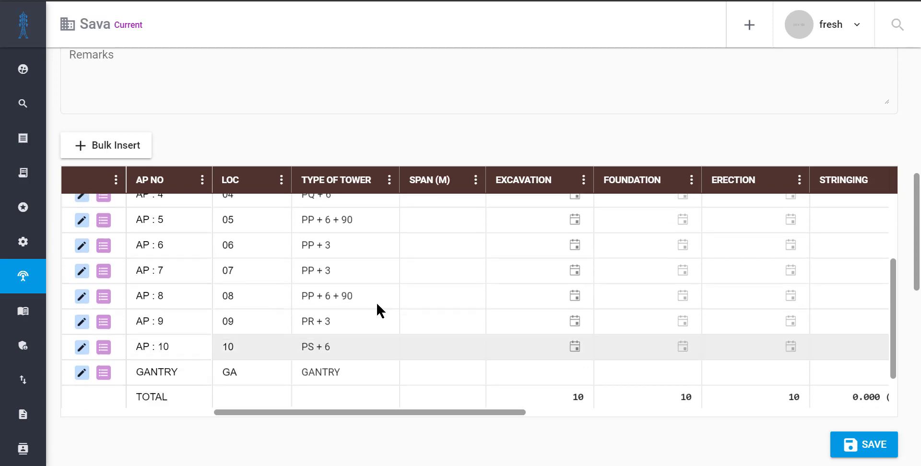
Enter a span of 10 m for the starting gantry and for AP : 1 through AP : 10.
scroll(377, 303, "up", 5)
scroll(417, 288, "up", 2)
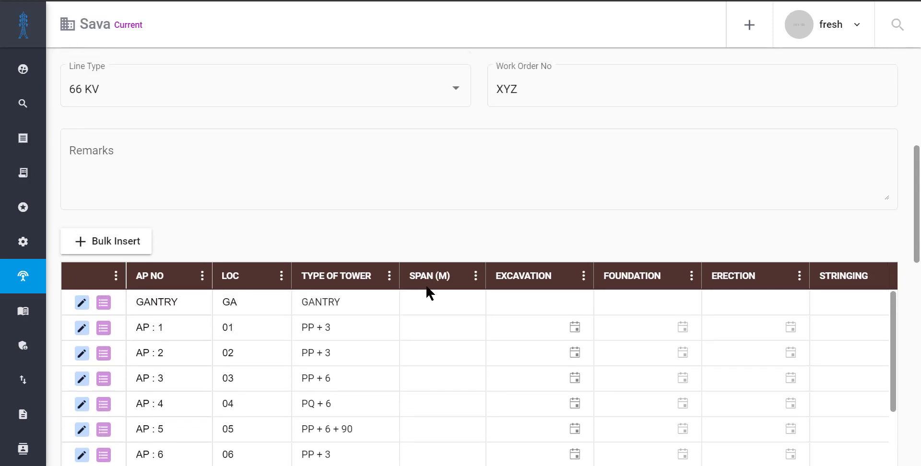
scroll(462, 180, "down", 1)
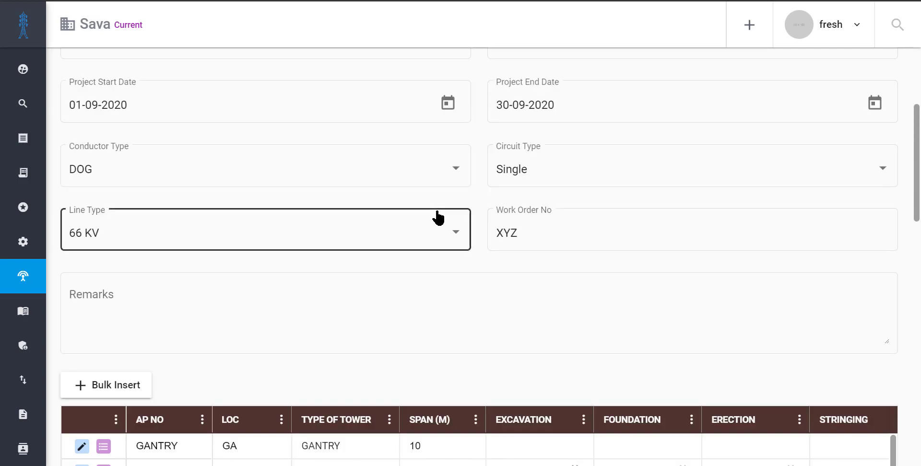
Check the span values of all tower rows and the span total at the end of the tower table.
scroll(477, 284, "down", 5)
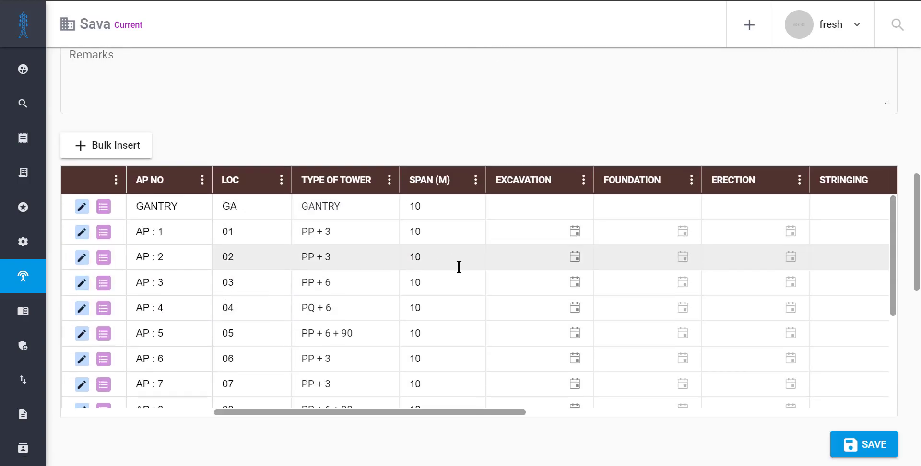
scroll(459, 266, "down", 1)
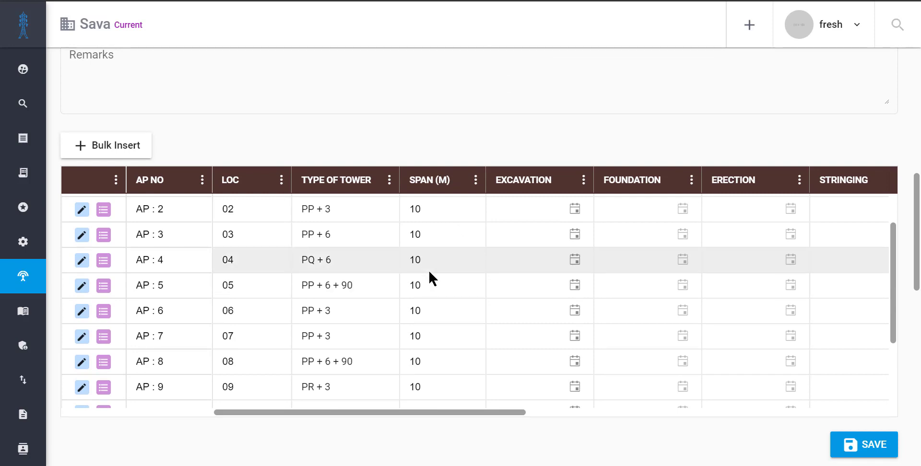
scroll(423, 298, "down", 1)
scroll(441, 310, "down", 1)
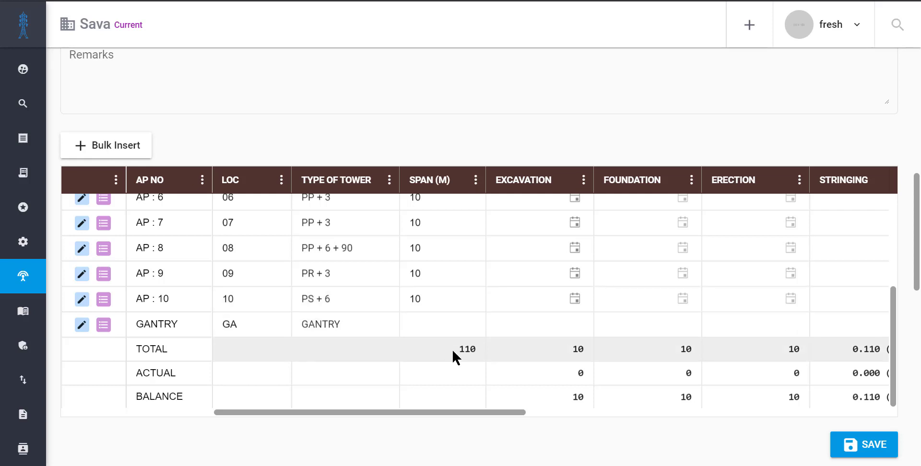
scroll(464, 351, "up", 1)
scroll(465, 352, "down", 1)
left_click_drag(454, 349, 479, 350)
scroll(468, 408, "down", 5)
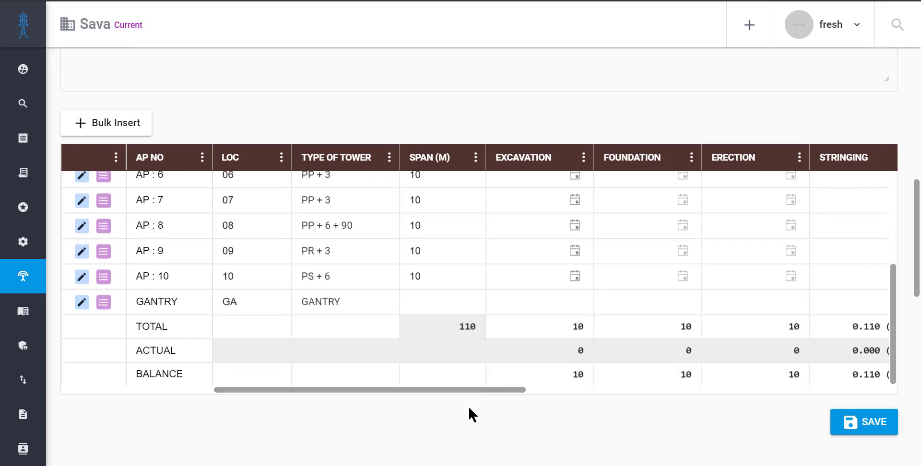
Examine the excavation summary for the locations grouped under each tower type and the total per type.
scroll(463, 396, "down", 2)
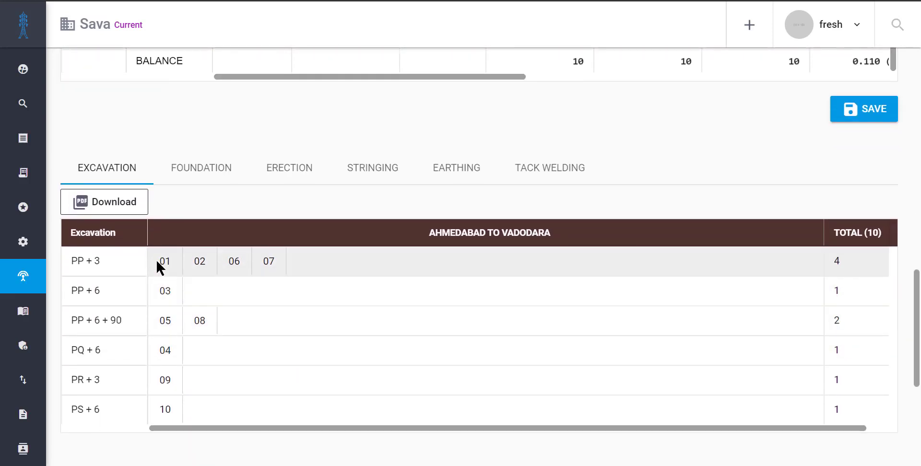
left_click(109, 263)
double_click(264, 262)
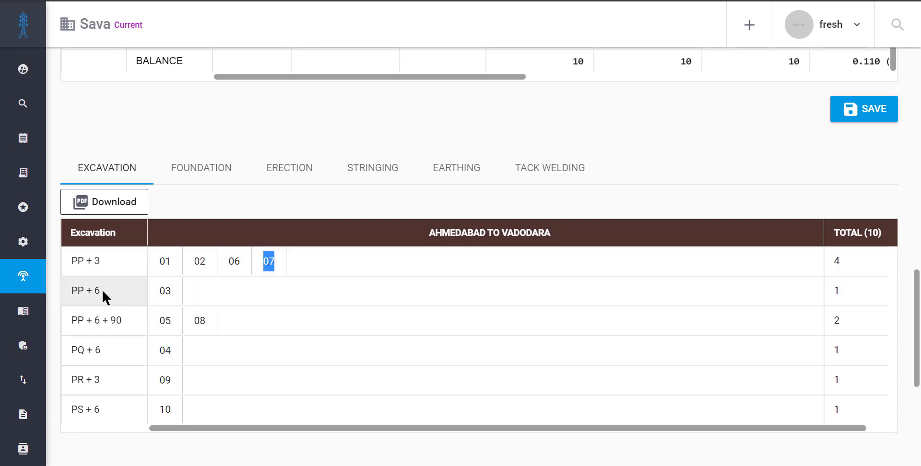
left_click(102, 289)
double_click(162, 289)
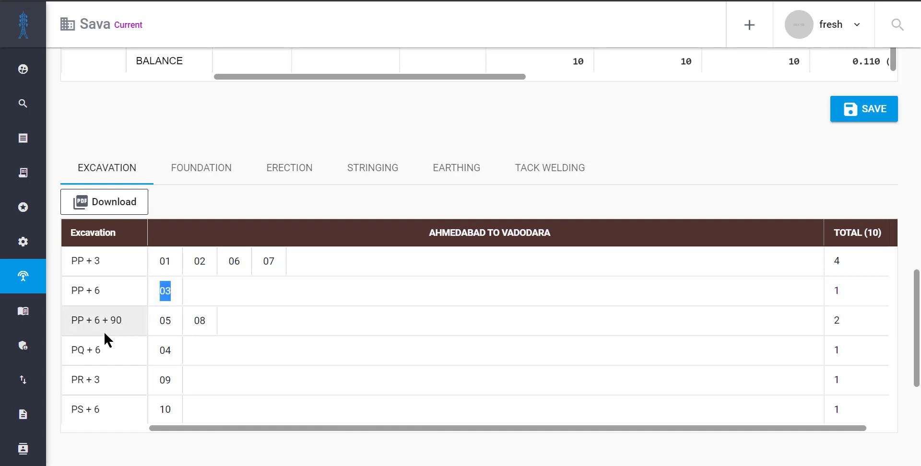
left_click(120, 321)
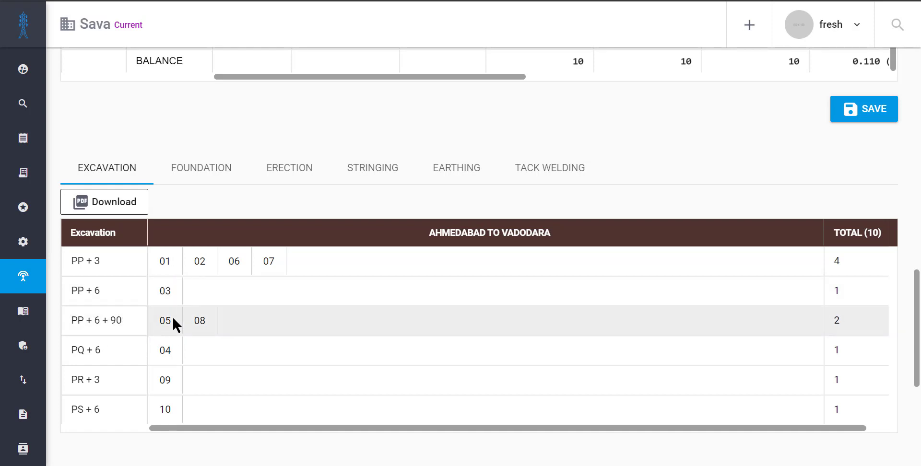
left_click(216, 326)
double_click(167, 353)
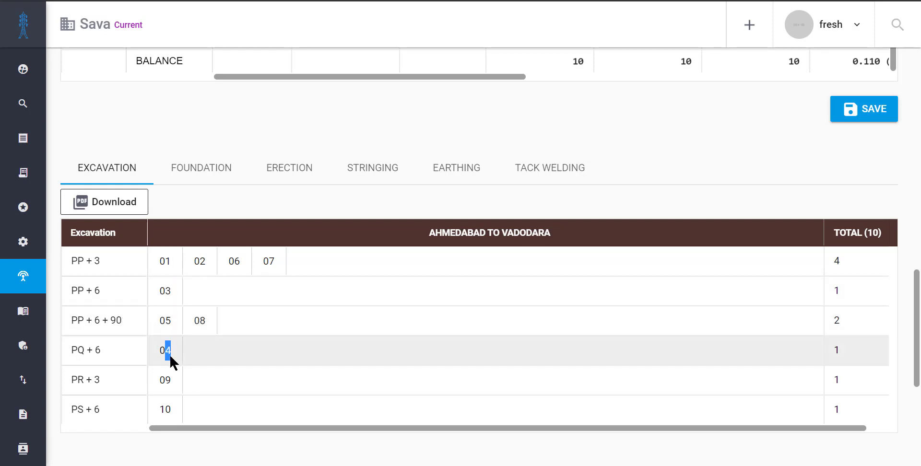
left_click(166, 379)
scroll(173, 383, "down", 1)
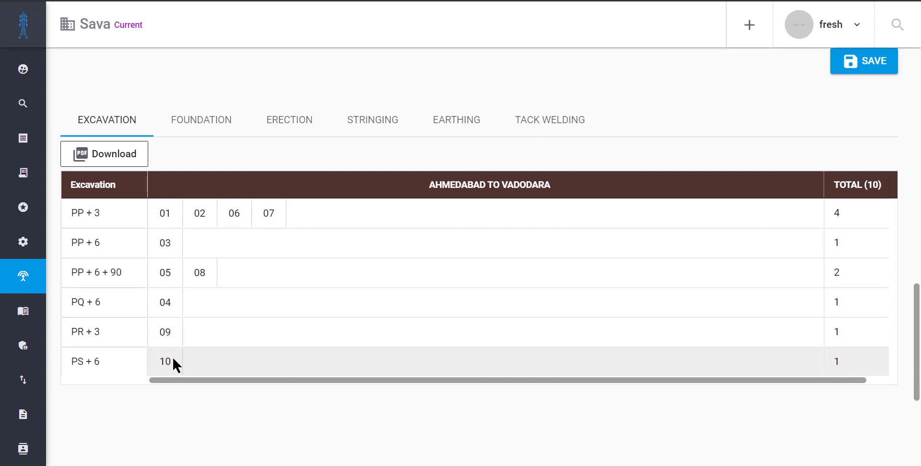
double_click(162, 362)
left_click(240, 335)
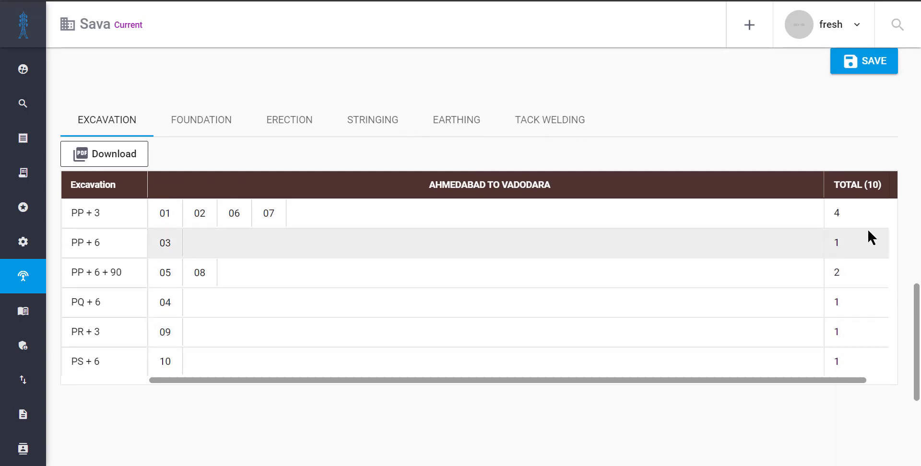
left_click_drag(835, 213, 836, 367)
left_click(856, 209)
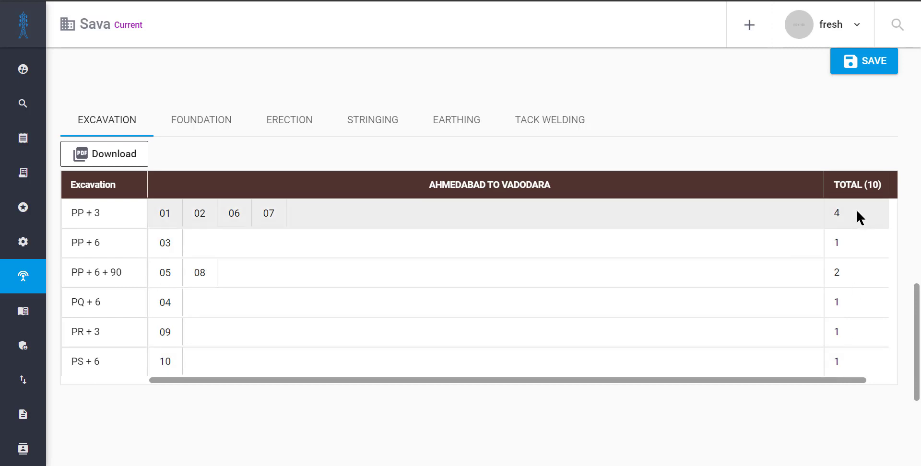
Check the overall total of the excavation summary and save the tower project.
double_click(871, 185)
left_click(876, 188)
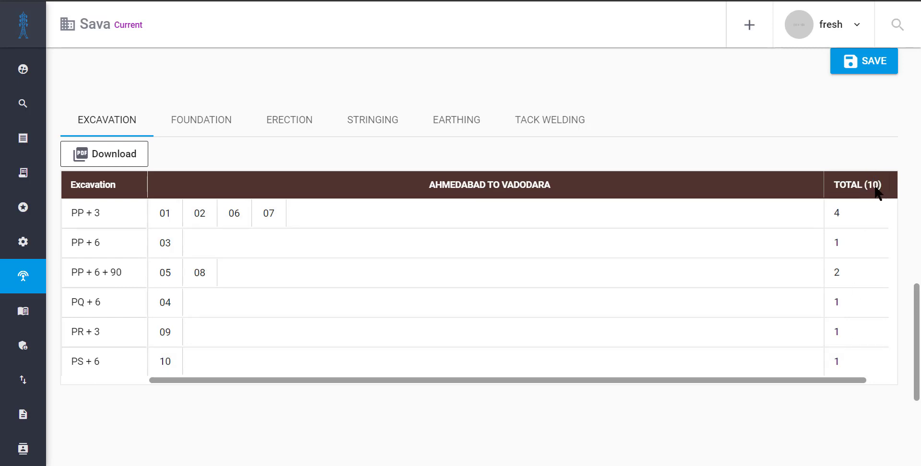
scroll(814, 253, "up", 2)
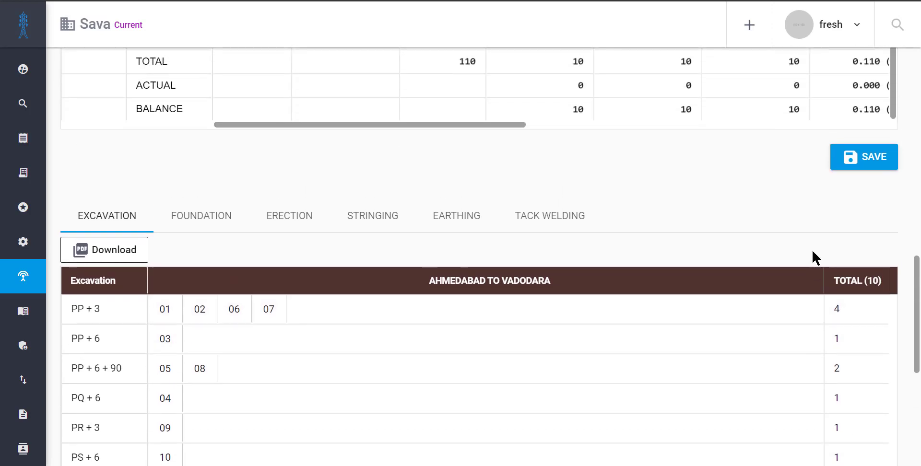
left_click(874, 165)
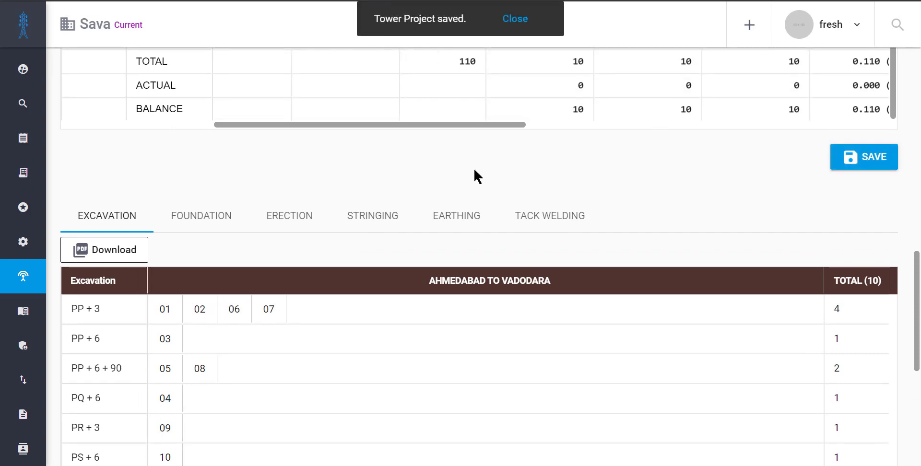
Set the excavation date of AP : 1 to 01-09-2020 and its foundation date to 02-09-2020.
scroll(501, 227, "up", 6)
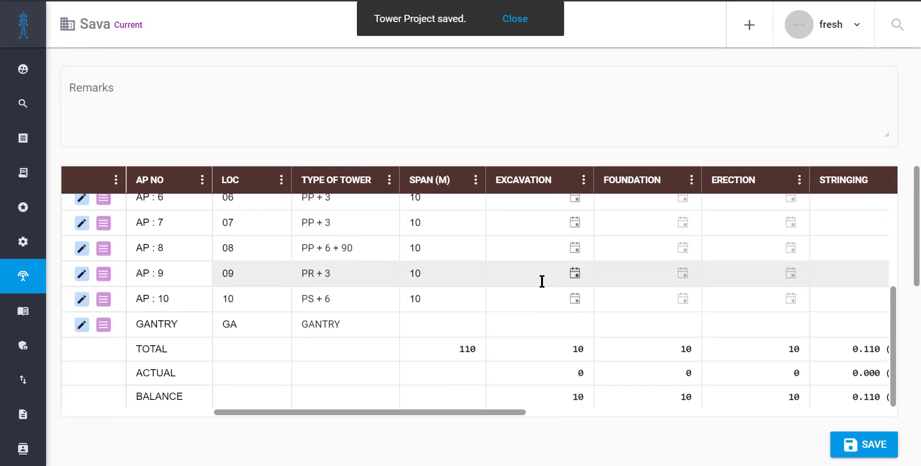
scroll(542, 282, "up", 5)
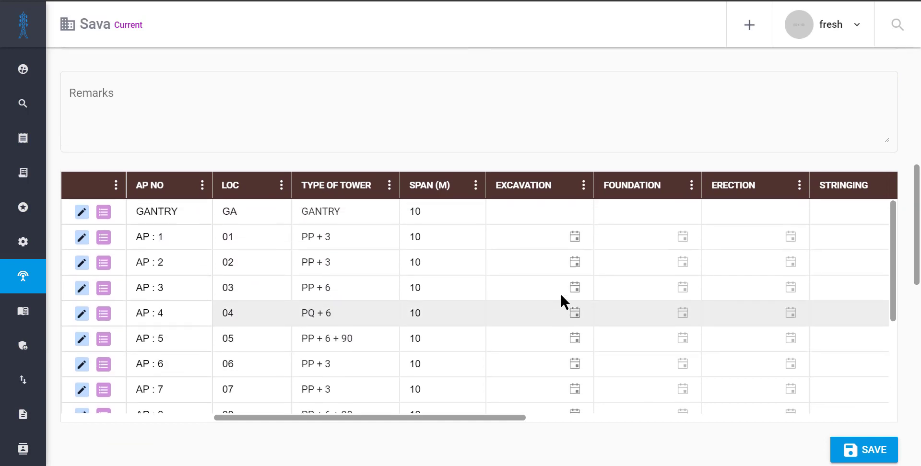
scroll(562, 296, "up", 1)
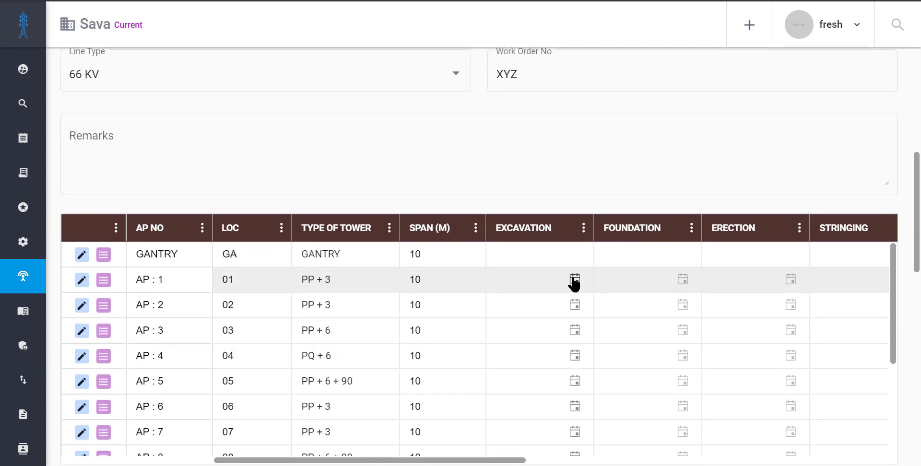
left_click(575, 280)
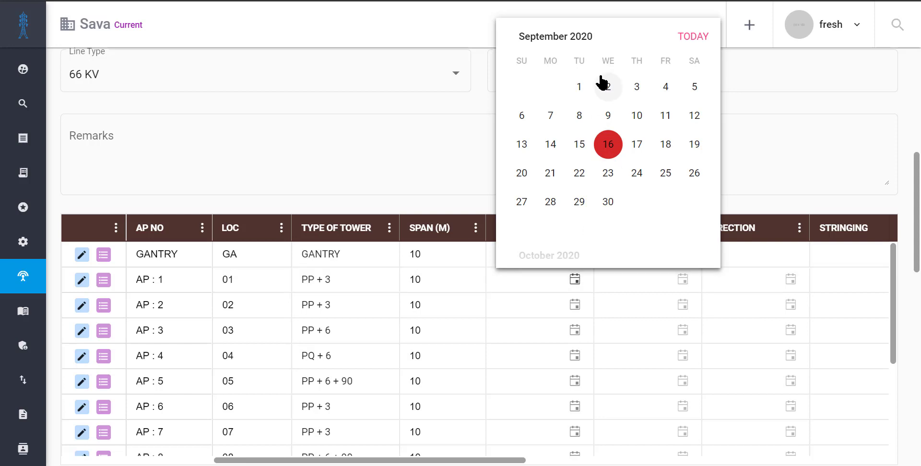
left_click(580, 87)
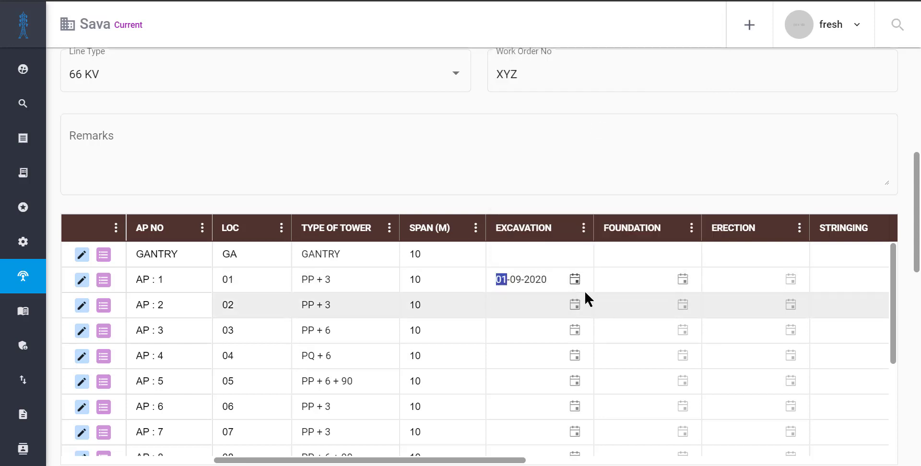
left_click(683, 280)
left_click(716, 87)
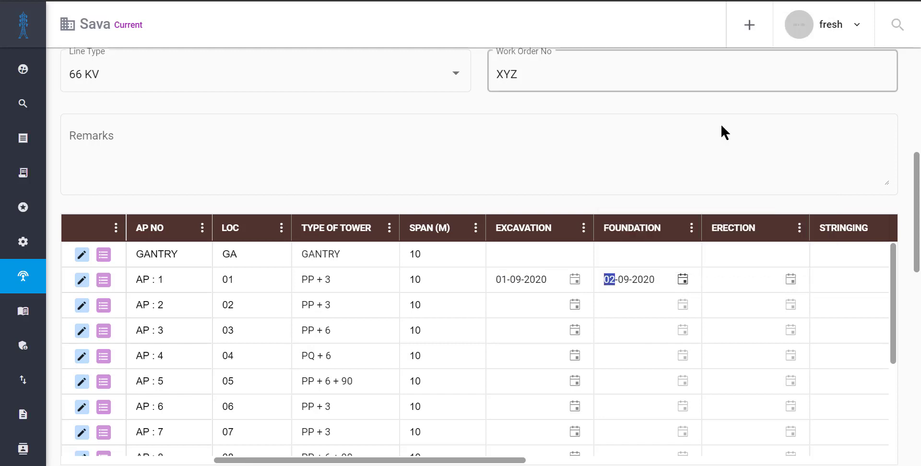
Check the total and actual rows at the end of the tower table for every work type through Tack Welding.
scroll(677, 326, "down", 1)
scroll(555, 353, "down", 2)
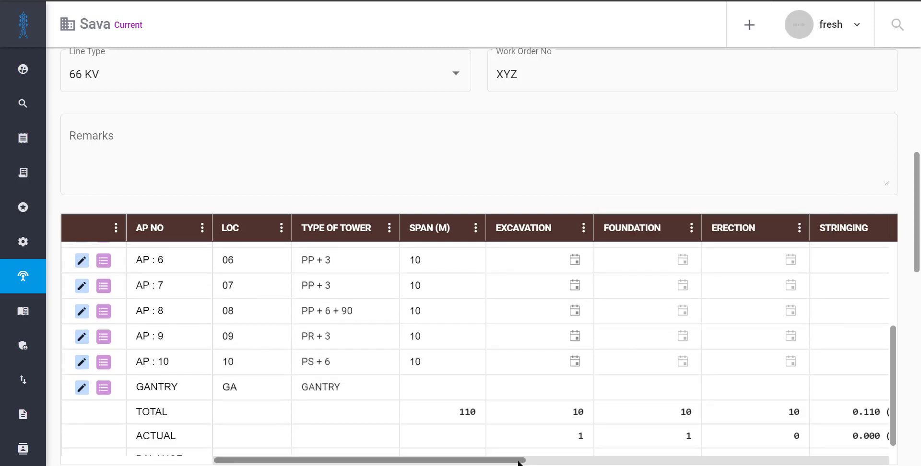
left_click_drag(521, 461, 650, 460)
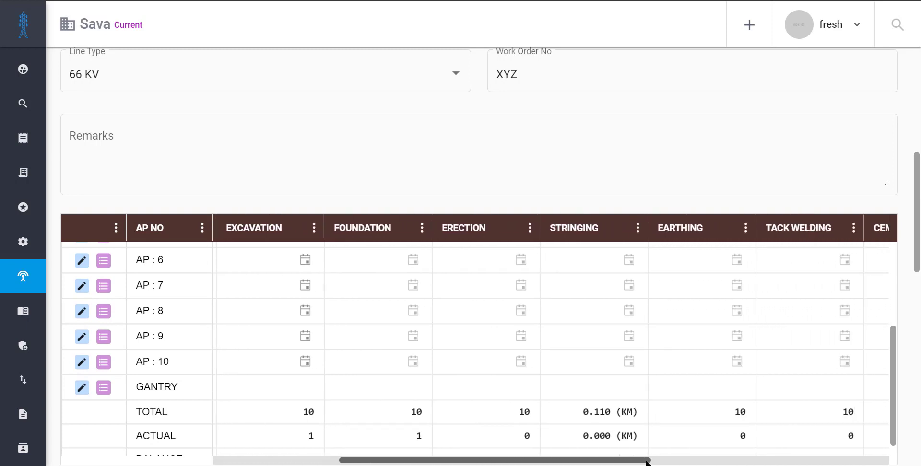
scroll(681, 242, "right", 1)
scroll(696, 258, "right", 2)
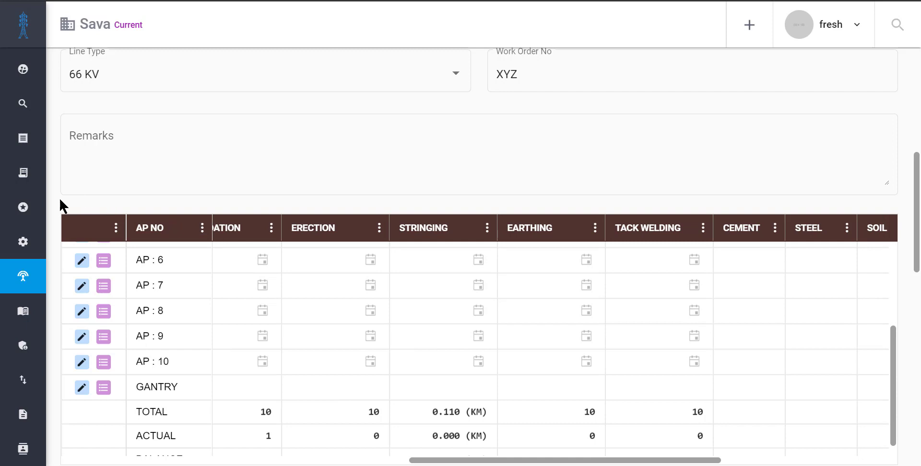
Examine how location 01 is marked in the excavation, foundation, erection, stringing and earthing summaries.
scroll(56, 197, "down", 7)
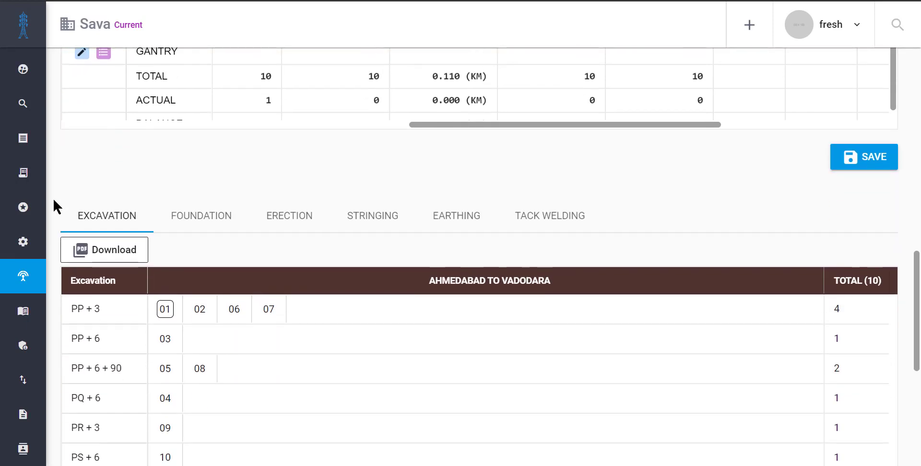
scroll(57, 206, "down", 1)
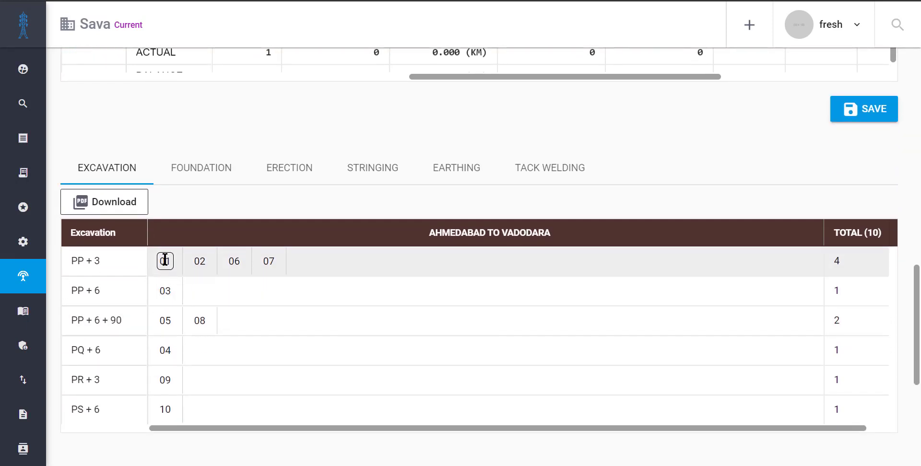
double_click(160, 261)
left_click(197, 268)
left_click(200, 169)
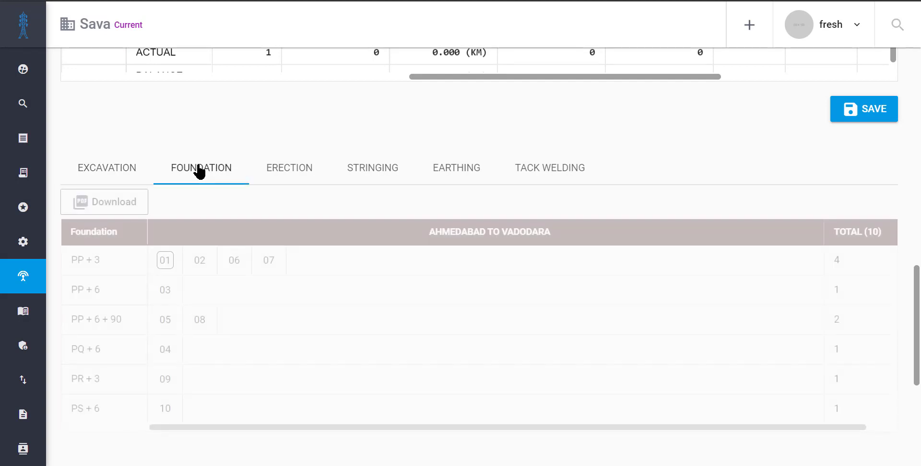
left_click(301, 166)
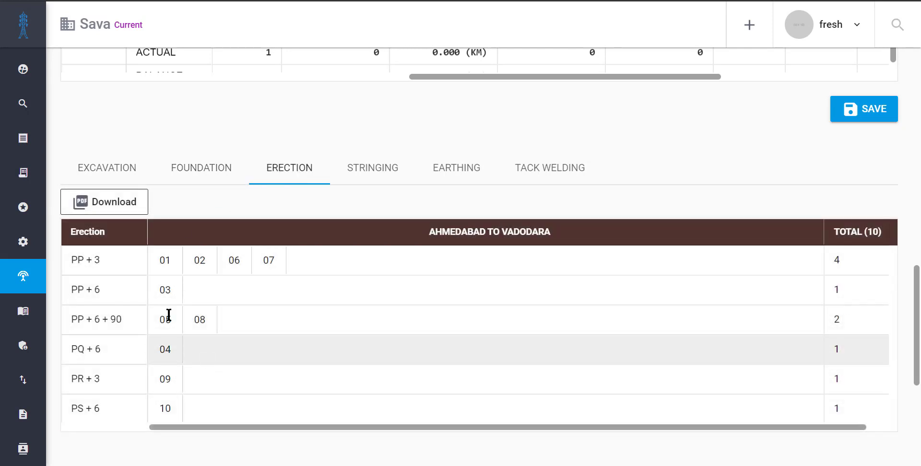
left_click(378, 172)
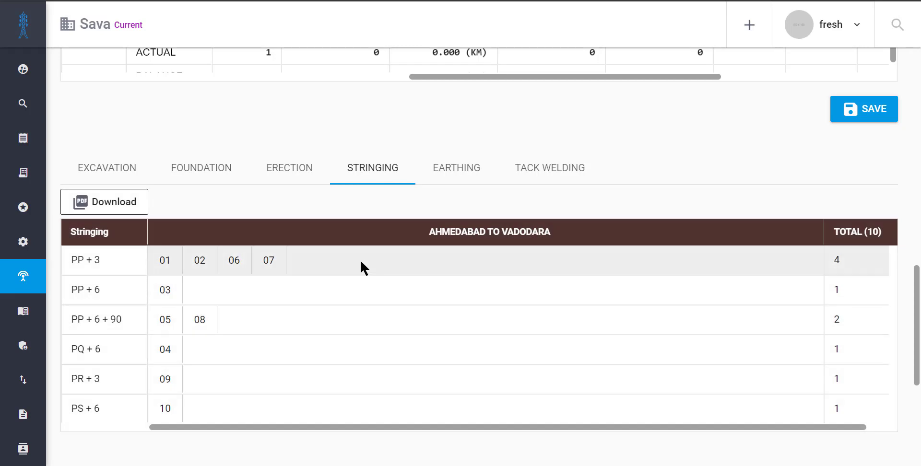
left_click(438, 172)
scroll(401, 295, "up", 2)
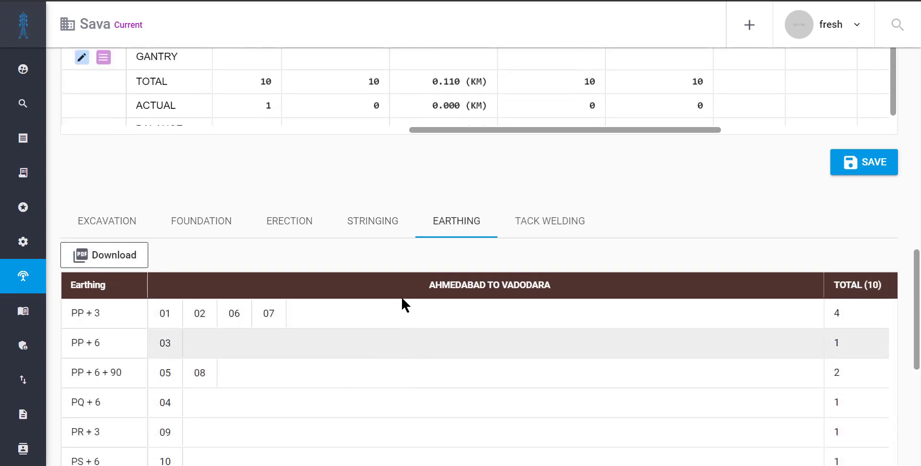
Save the tower project with the work dates entered for AP : 1.
scroll(401, 296, "down", 1)
scroll(401, 296, "up", 2)
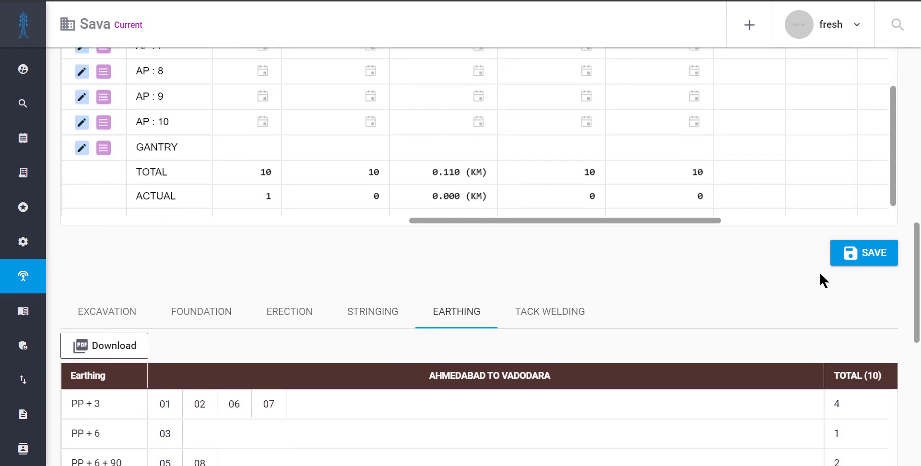
left_click(870, 259)
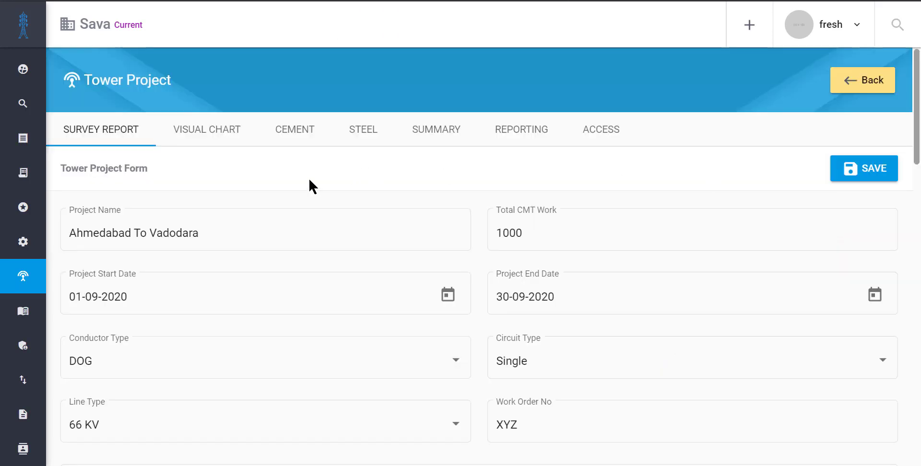
Open the visual chart and examine its total, actual and balance columns and the excavation row.
left_click(197, 140)
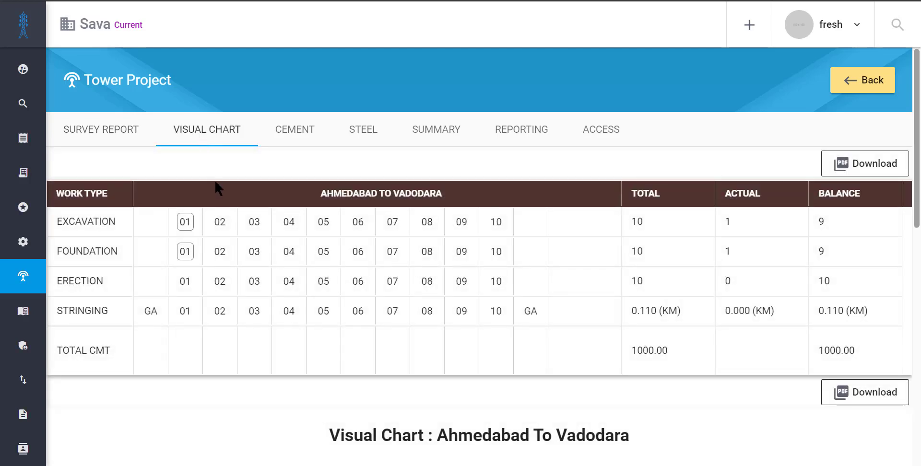
left_click_drag(320, 198, 453, 199)
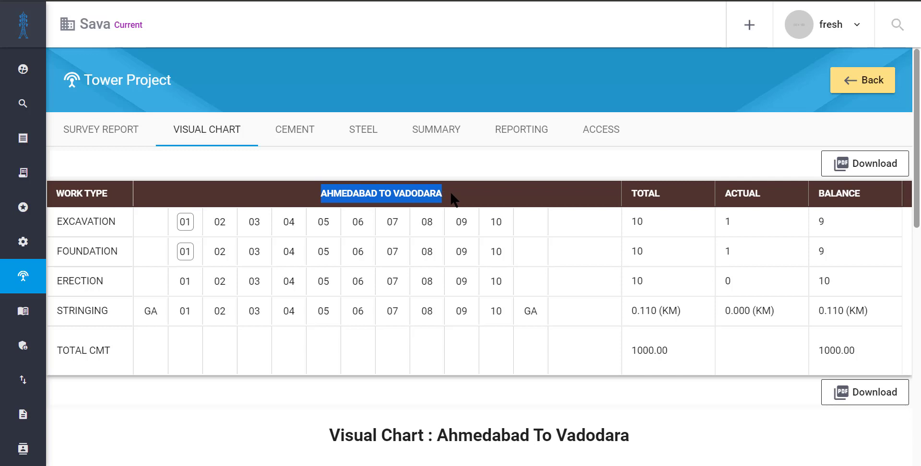
left_click(463, 199)
scroll(462, 198, "down", 1)
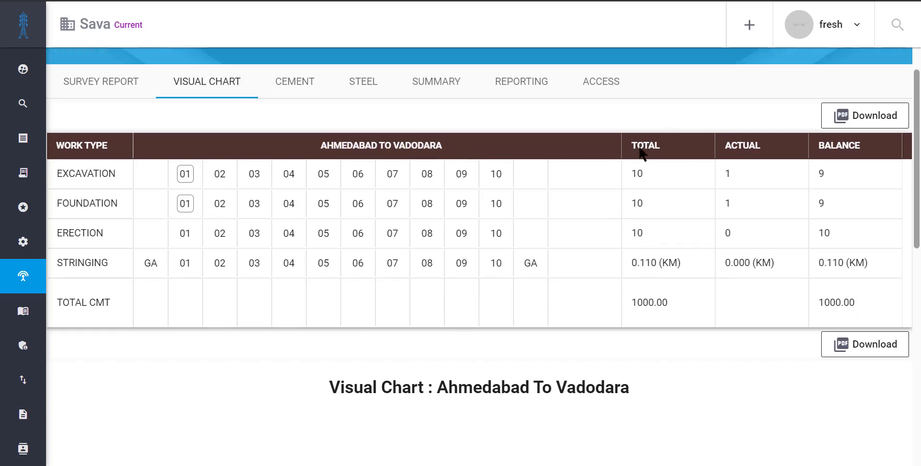
left_click_drag(631, 147, 767, 156)
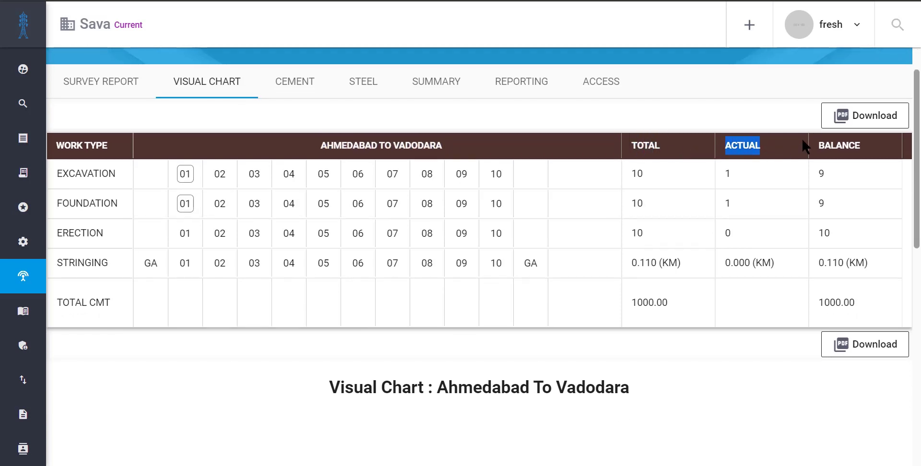
double_click(821, 147)
left_click(730, 160)
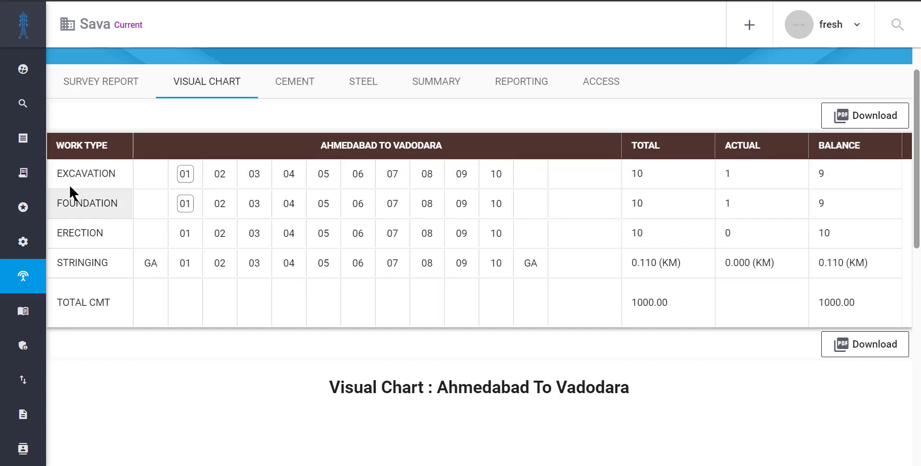
left_click_drag(60, 175, 497, 174)
left_click(497, 174)
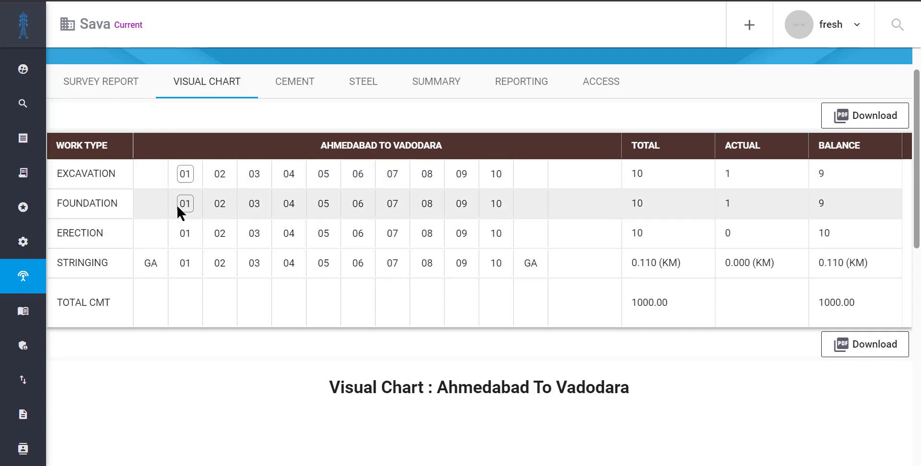
Examine the foundation, erection and stringing rows of the visual chart table, including the stringing lengths.
left_click_drag(177, 202, 194, 202)
left_click(190, 203)
double_click(728, 203)
left_click(369, 220)
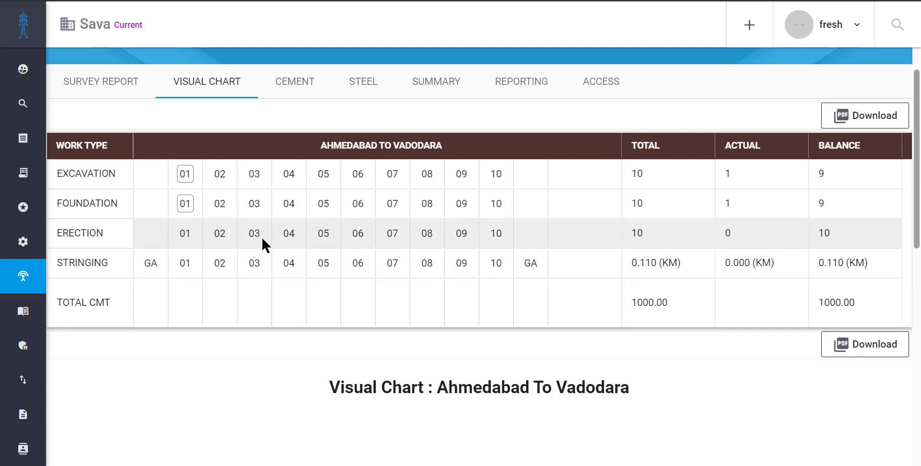
left_click_drag(173, 233, 540, 243)
left_click_drag(199, 264, 530, 275)
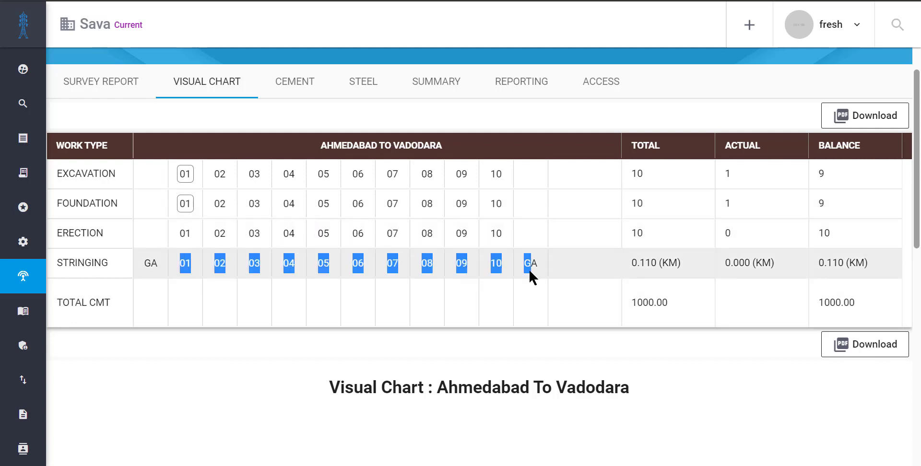
left_click(526, 271)
scroll(521, 267, "down", 1)
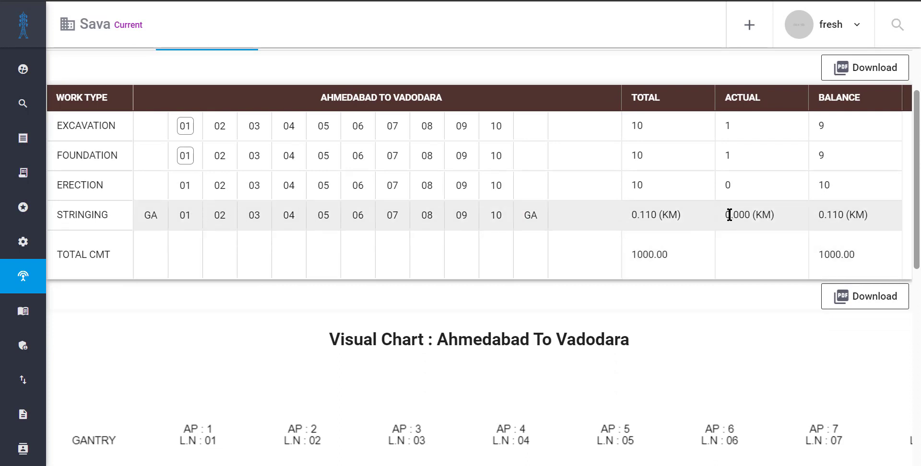
left_click_drag(727, 215, 751, 217)
left_click(744, 217)
left_click_drag(631, 215, 782, 218)
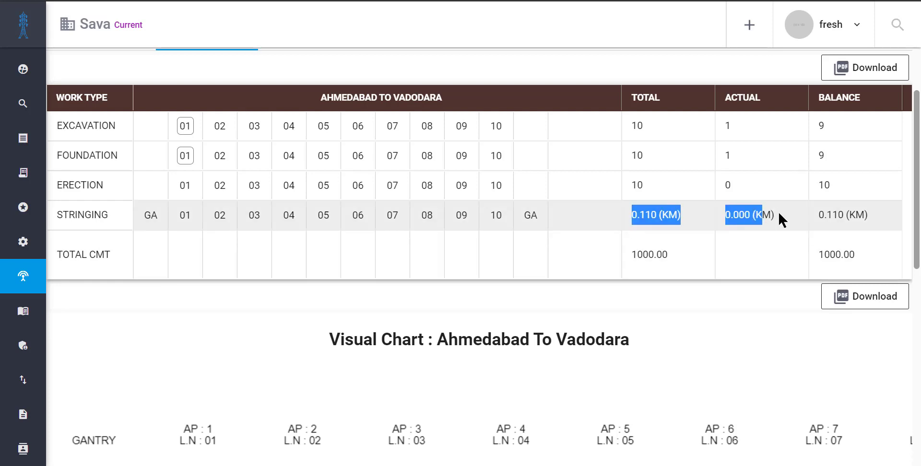
left_click(766, 215)
View the tower drawing below the visual chart table for the progress shown at each location.
scroll(766, 215, "down", 5)
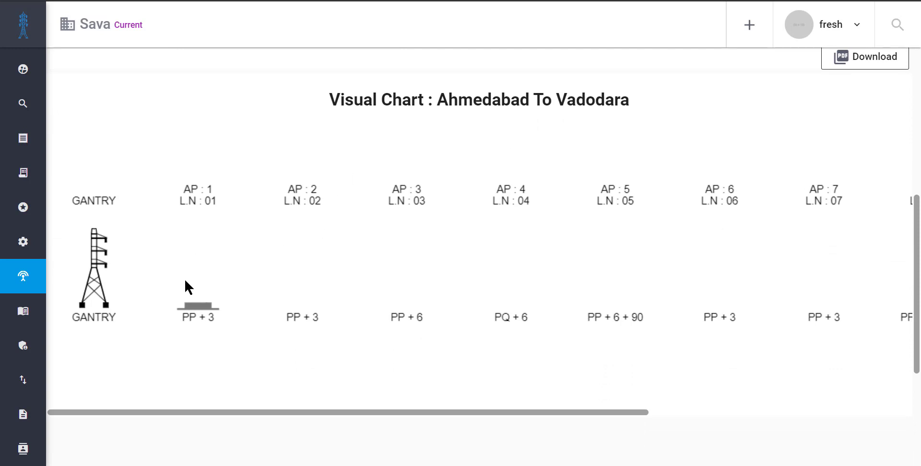
mouse_move(249, 413)
left_mouse_down()
mouse_move(288, 413)
mouse_move(243, 415)
left_mouse_up()
scroll(255, 180, "up", 7)
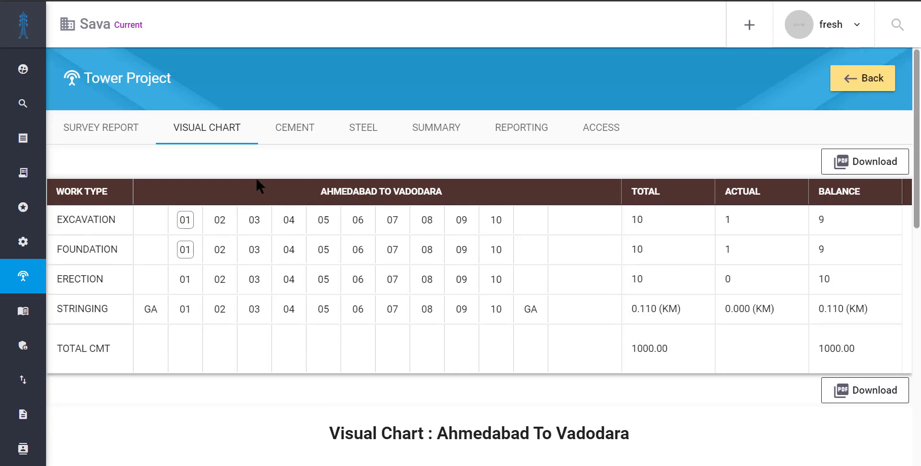
Return to the survey report and set the excavation date of AP : 2 to 01-09-2020.
left_click(127, 136)
scroll(231, 201, "down", 8)
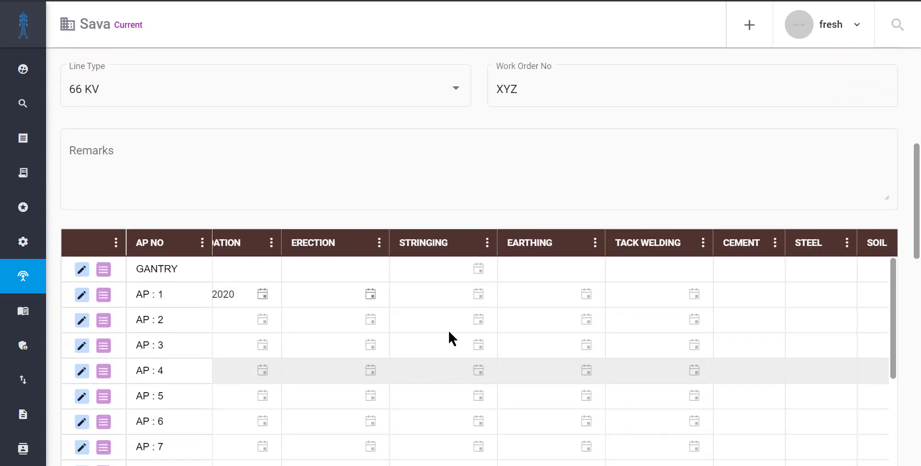
scroll(57, 123, "down", 1)
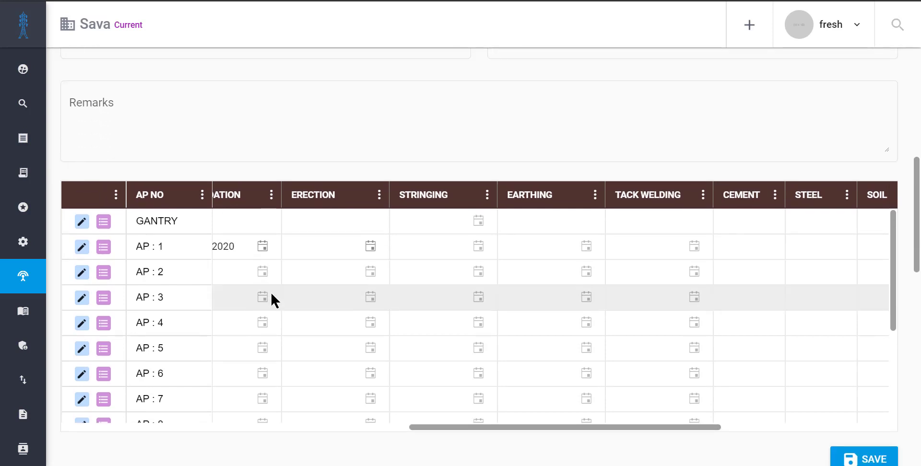
scroll(271, 294, "left", 7)
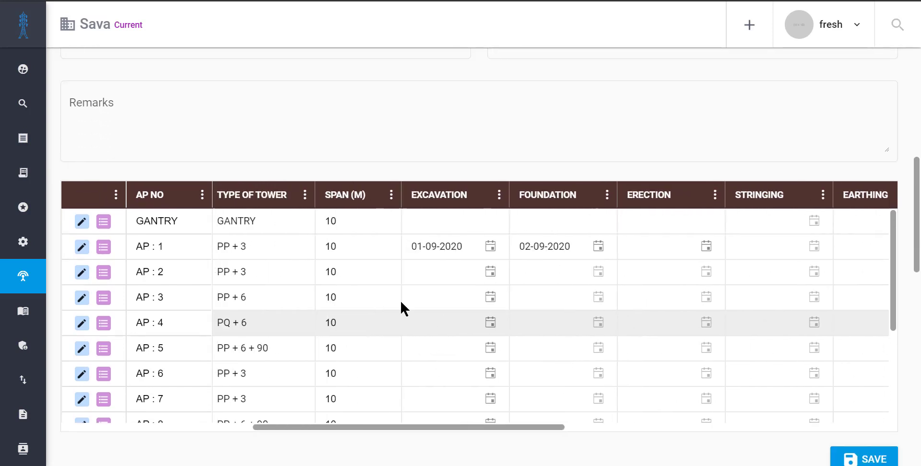
left_click(490, 272)
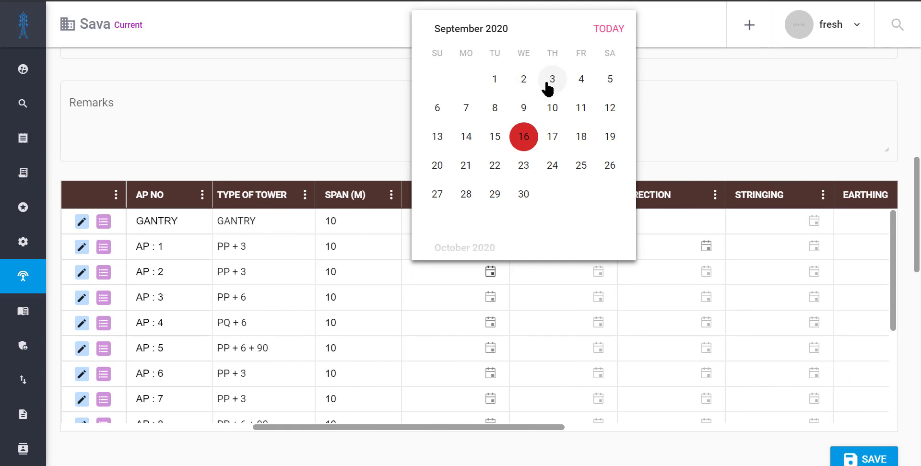
left_click(495, 80)
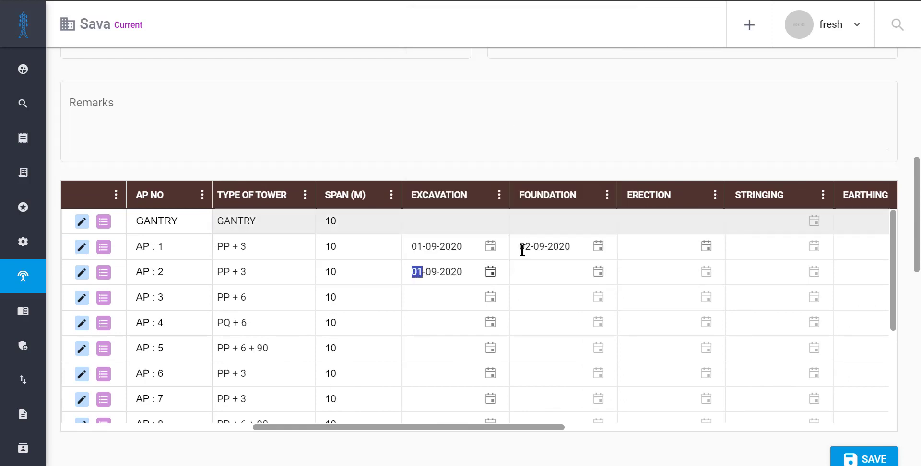
Set the AP : 3 dates to 01-09-2020 for excavation, 02-09-2020 for foundation and 04-09-2020 for erection.
left_click(454, 298)
left_click(491, 298)
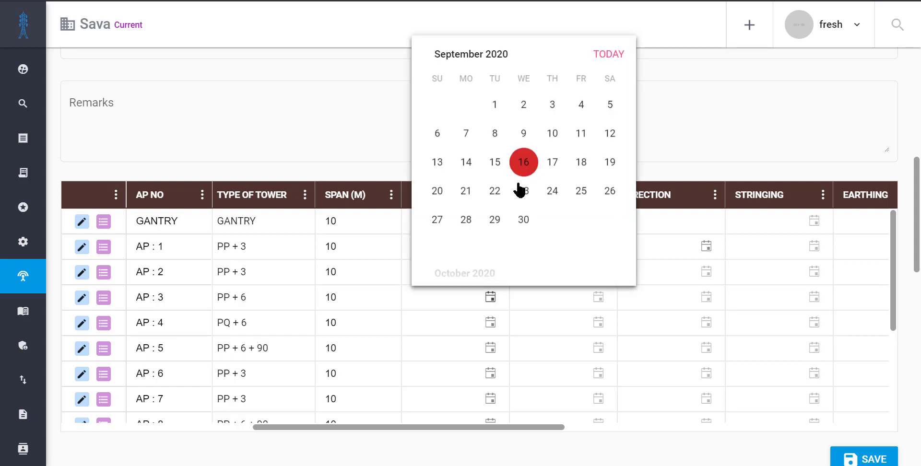
left_click(492, 115)
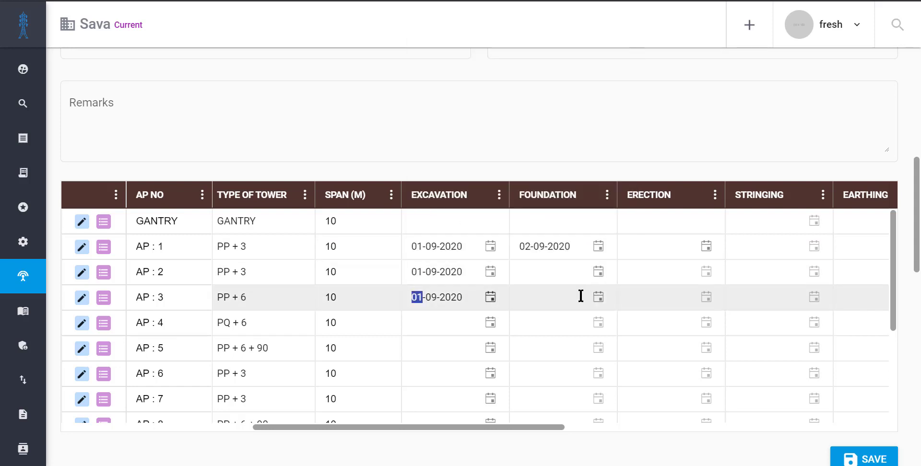
left_click(599, 298)
left_click(639, 106)
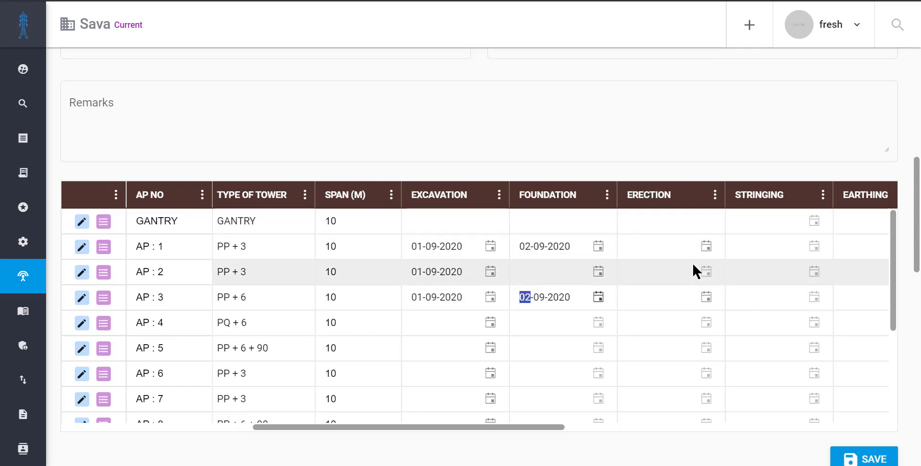
left_click(708, 298)
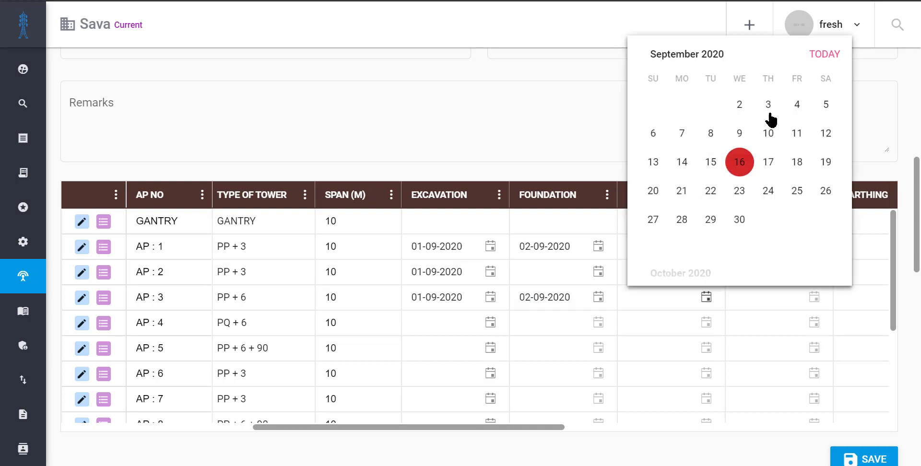
left_click(802, 110)
Save the tower project with the work dates entered for AP : 2 and AP : 3.
scroll(528, 399, "right", 6)
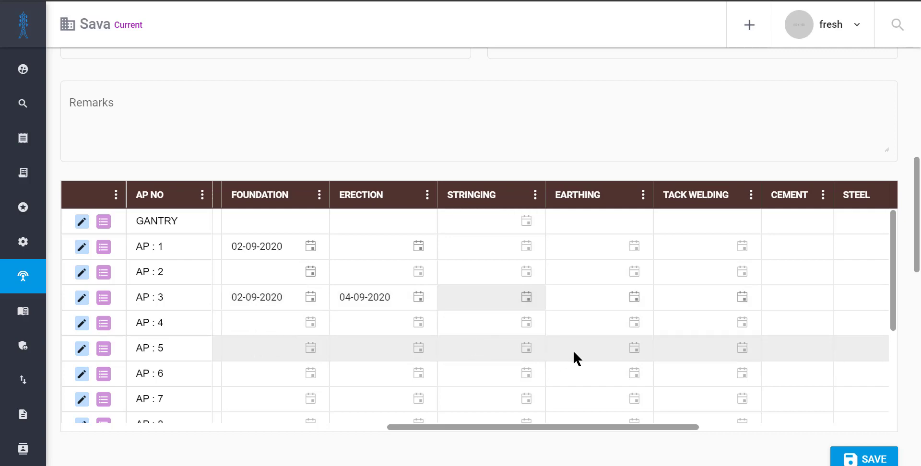
scroll(574, 358, "down", 2)
scroll(326, 96, "up", 8)
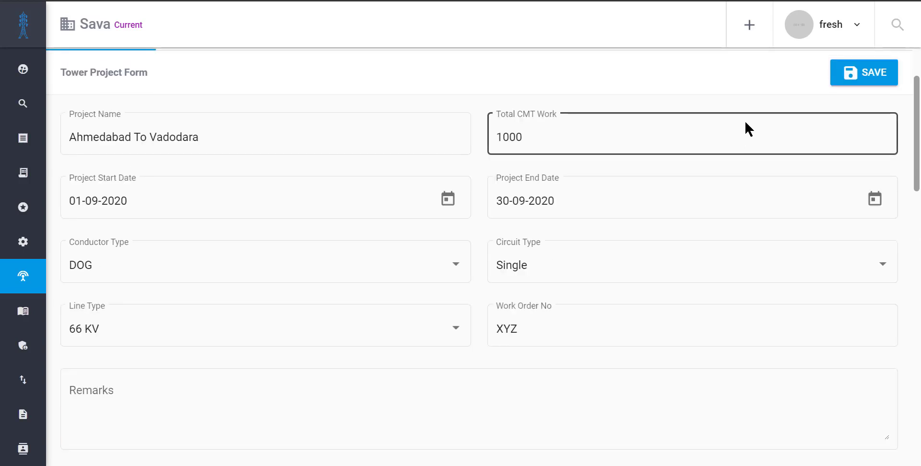
left_click(847, 166)
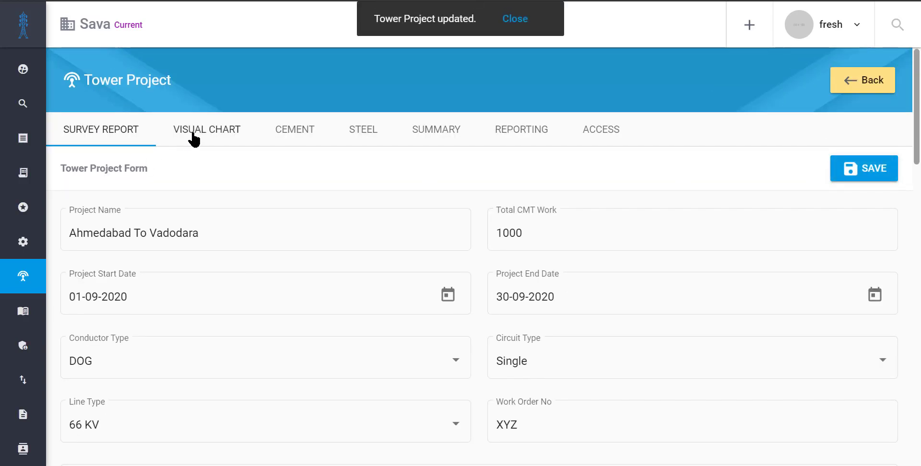
Open the visual chart and compare the tower drawing with the excavation, foundation and erection rows for the first three locations.
left_click(200, 141)
scroll(286, 179, "down", 8)
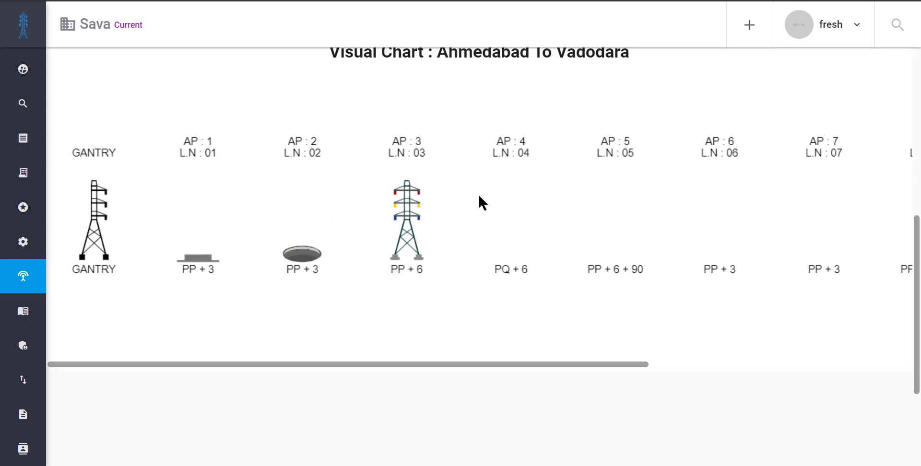
left_click_drag(414, 365, 361, 281)
scroll(364, 288, "up", 3)
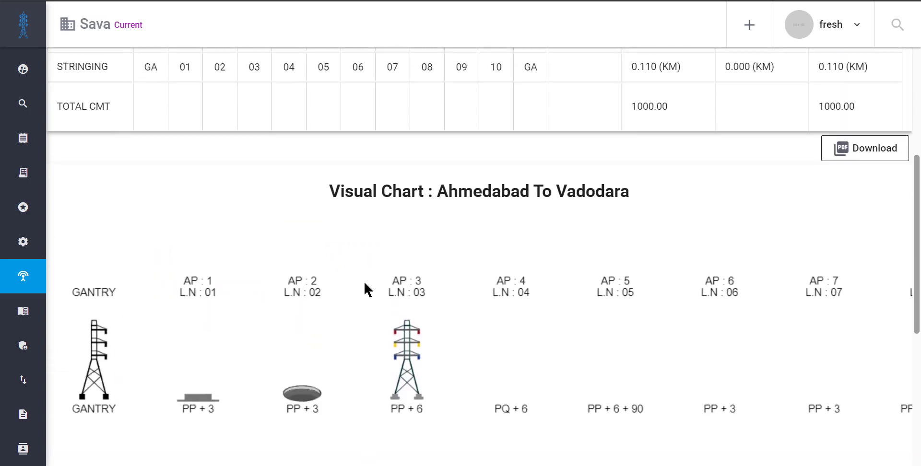
scroll(401, 240, "up", 4)
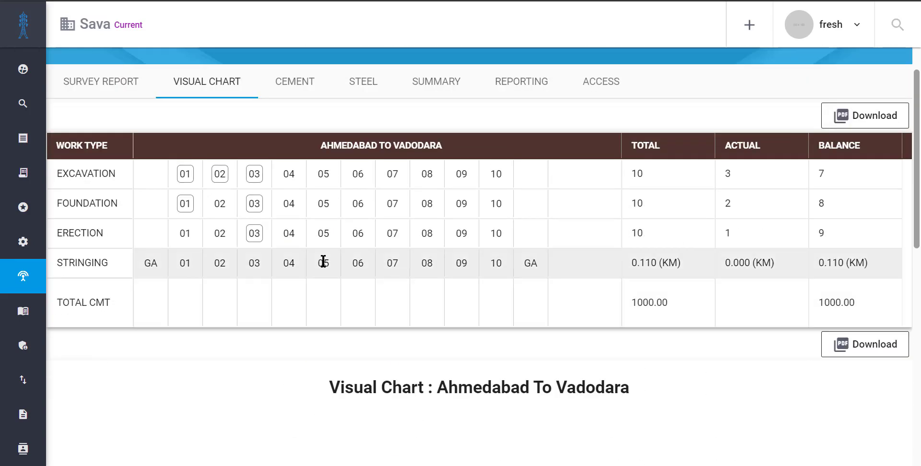
left_click_drag(185, 174, 292, 243)
left_click(297, 249)
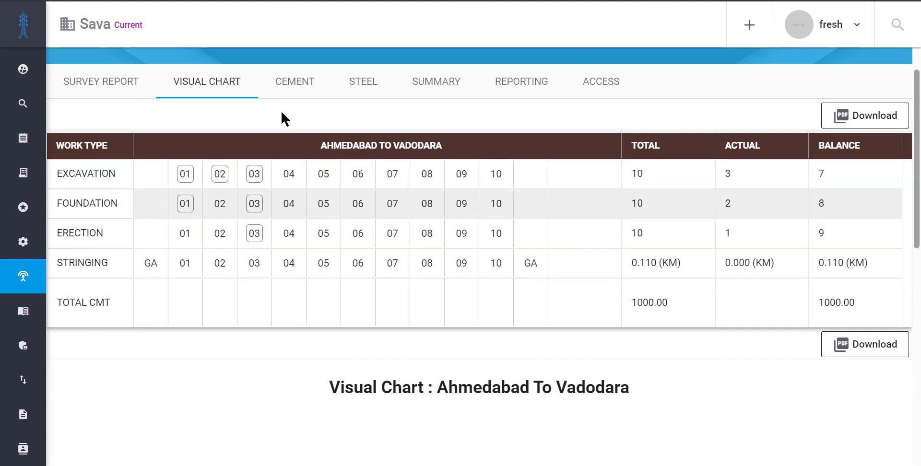